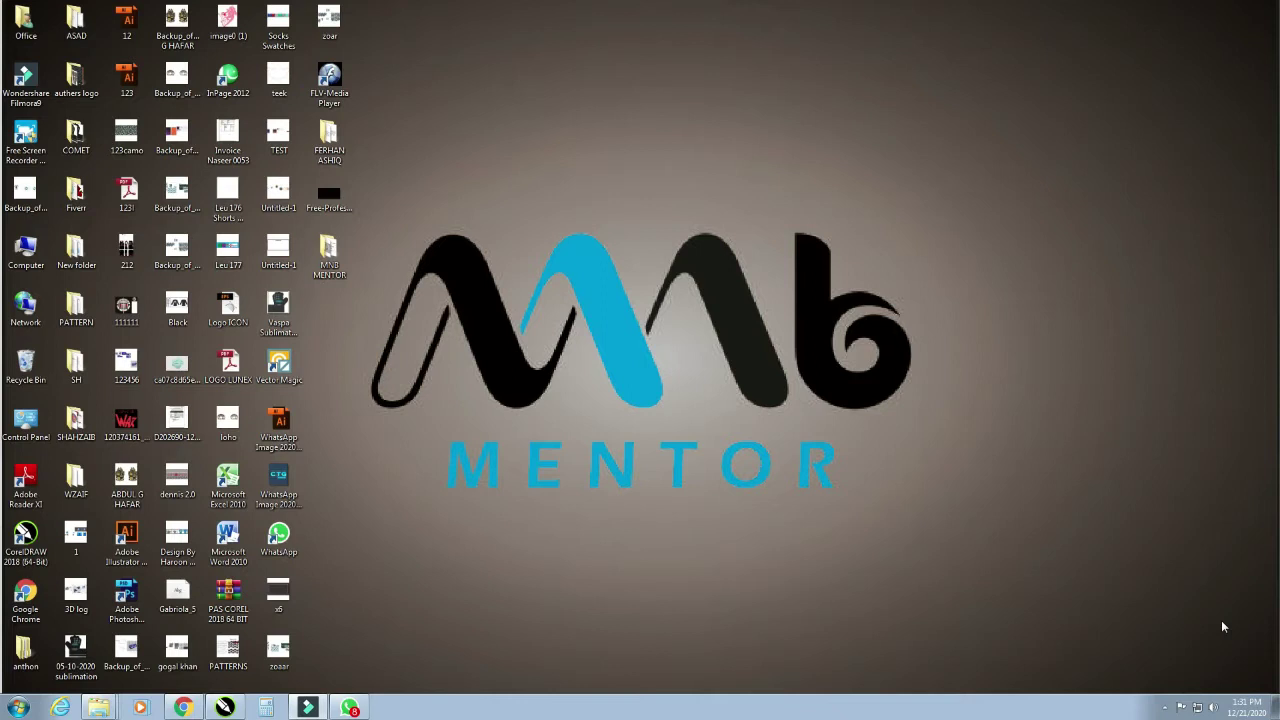
Step: Restore the CorelDRAW 2018 window from the taskbar so the Welcome Screen with recent files shows
left_click(237, 710)
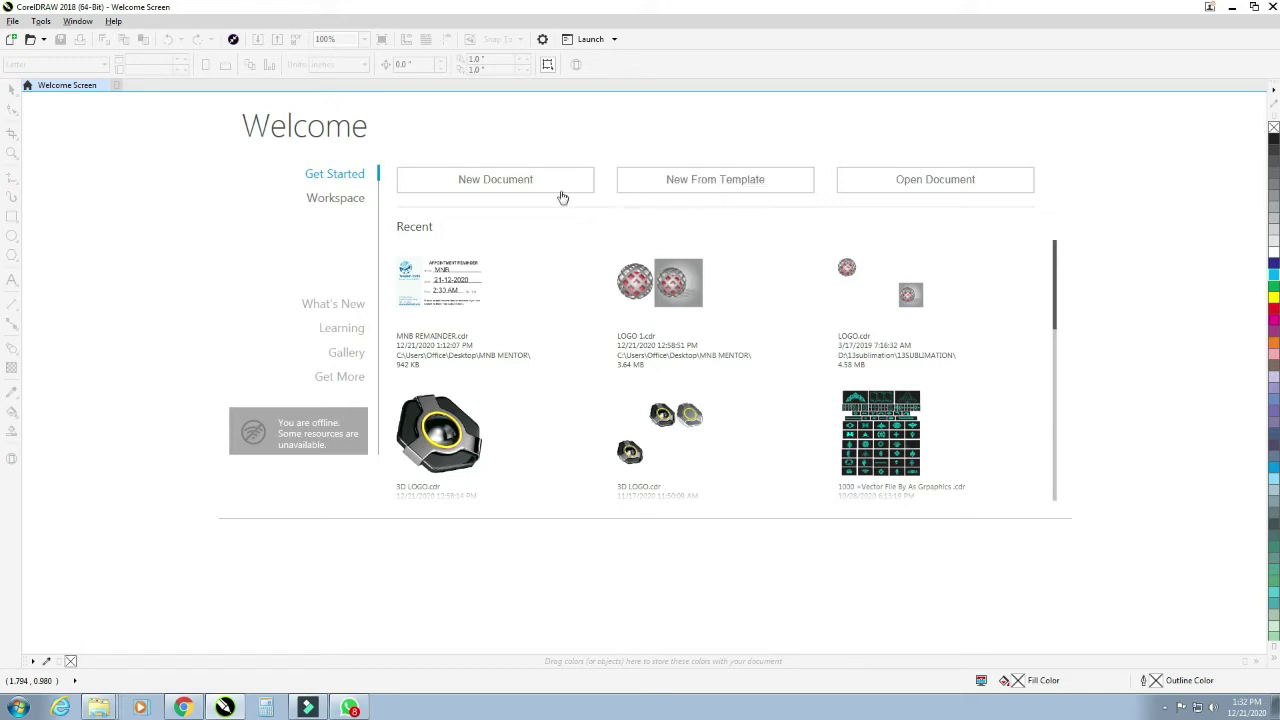
Step: Browse New From Template by type, showing the six Business Stationery dentist appointment card templates
left_click(12, 22)
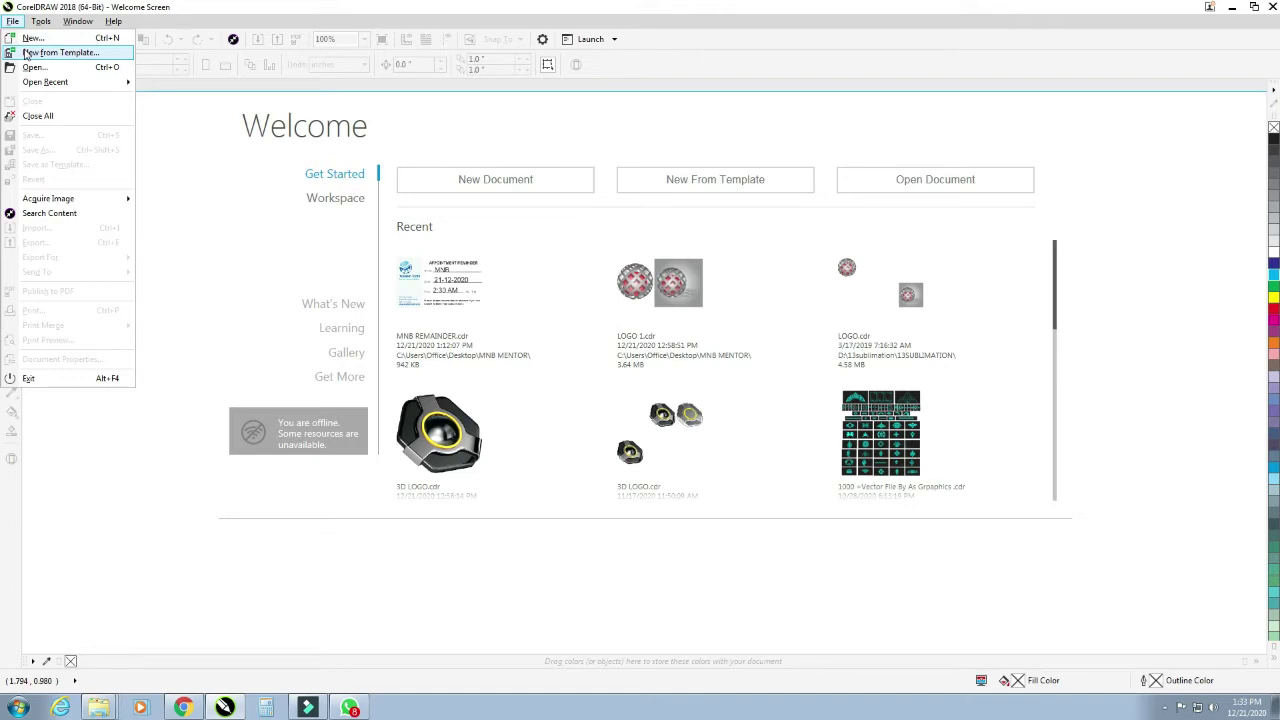
left_click(733, 142)
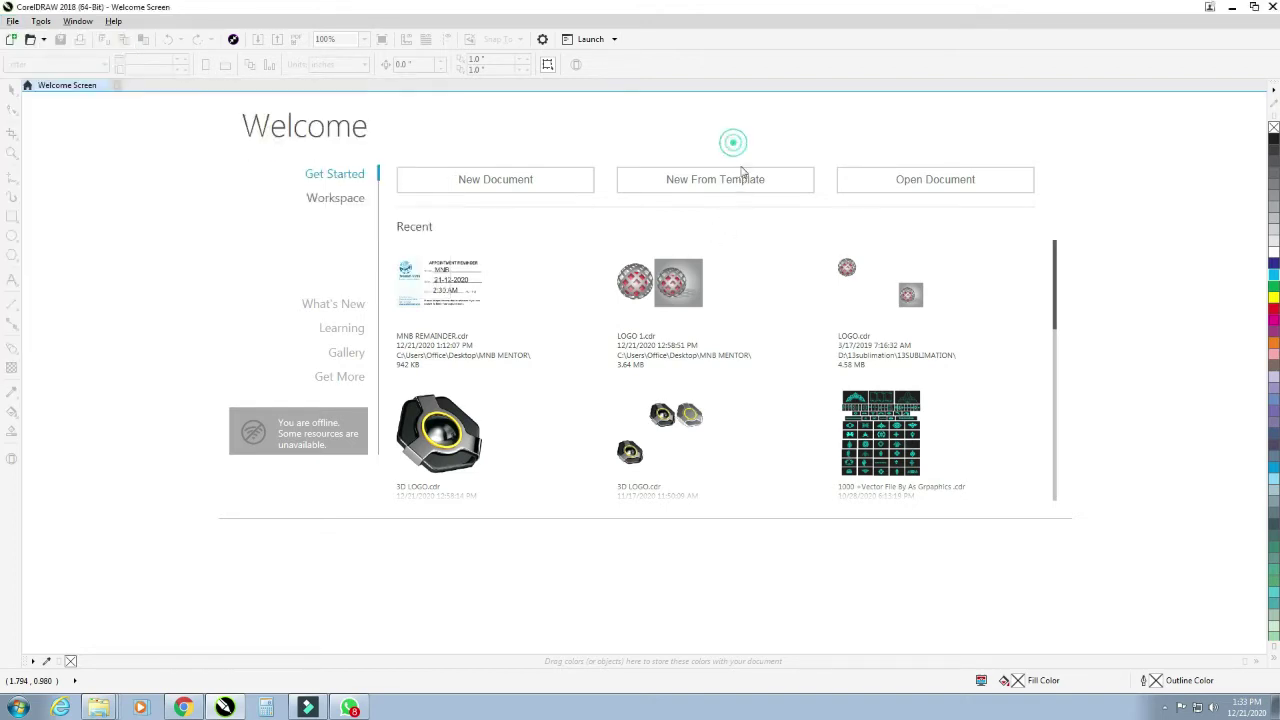
left_click(718, 186)
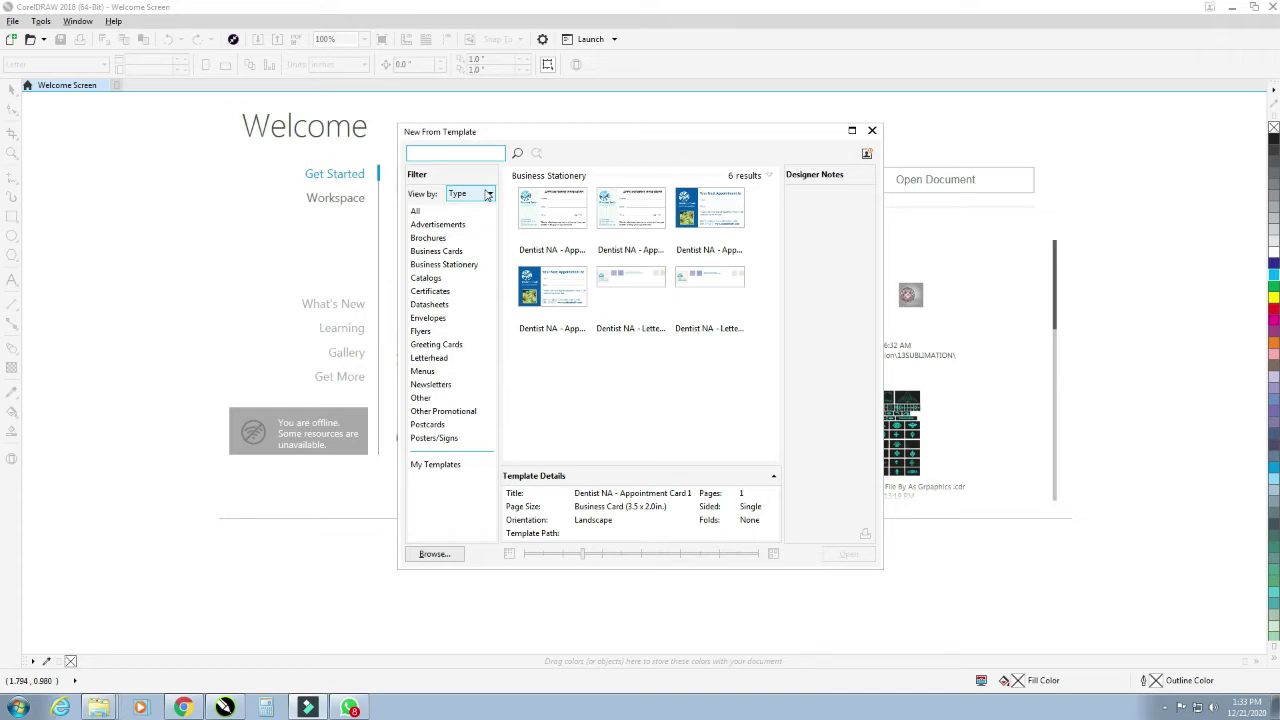
left_click(465, 197)
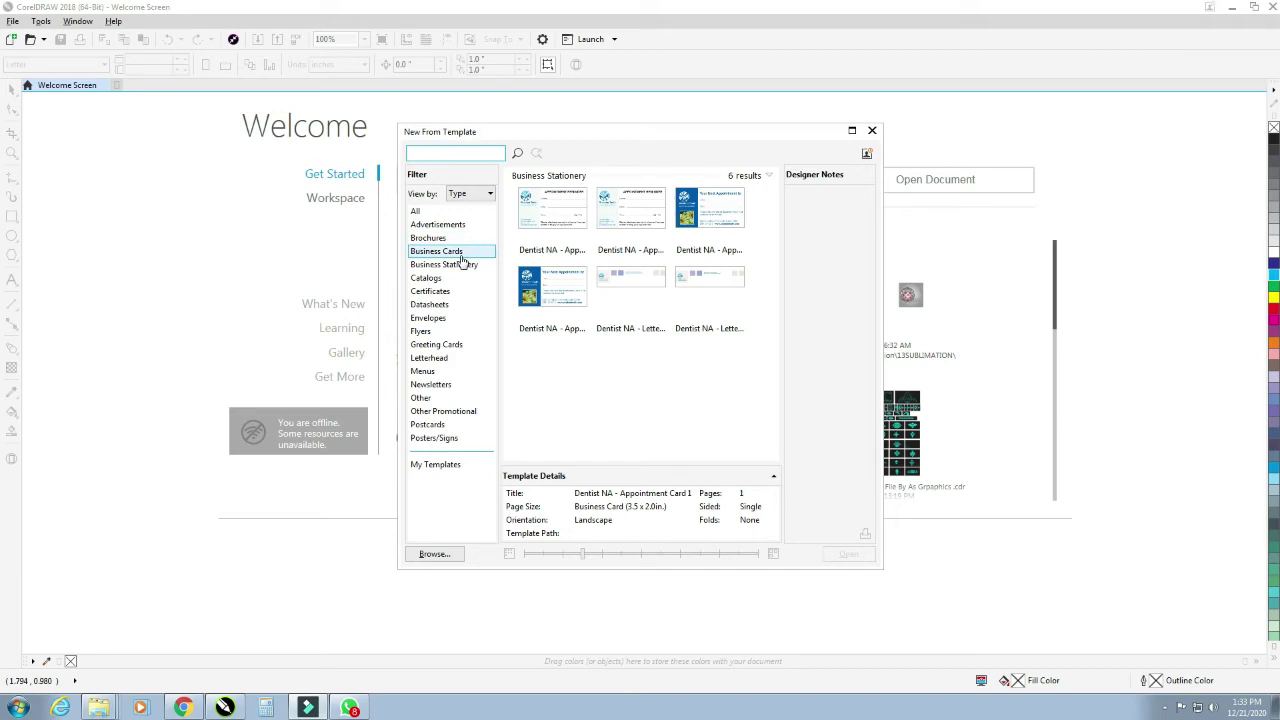
left_click(466, 265)
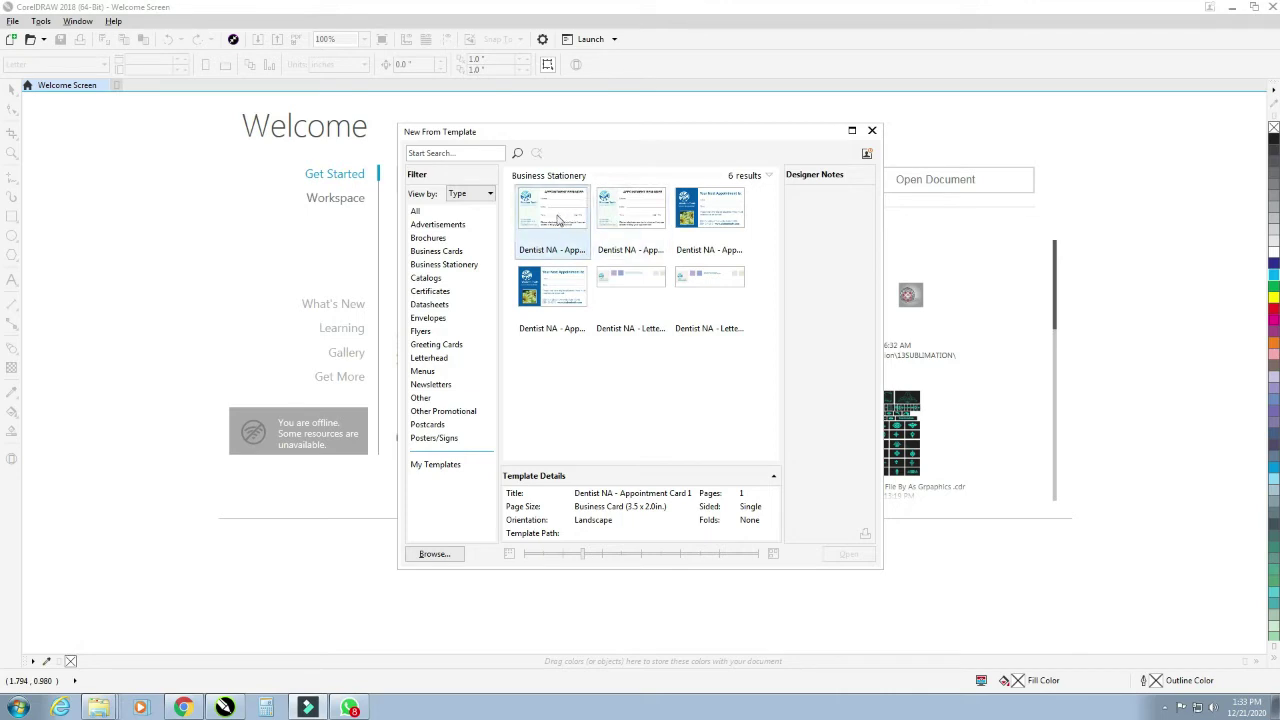
Step: Create Untitled-1 from the 'Dentist NA - Appointment Card 1' Wisdom Tooth reminder template
double_click(556, 219)
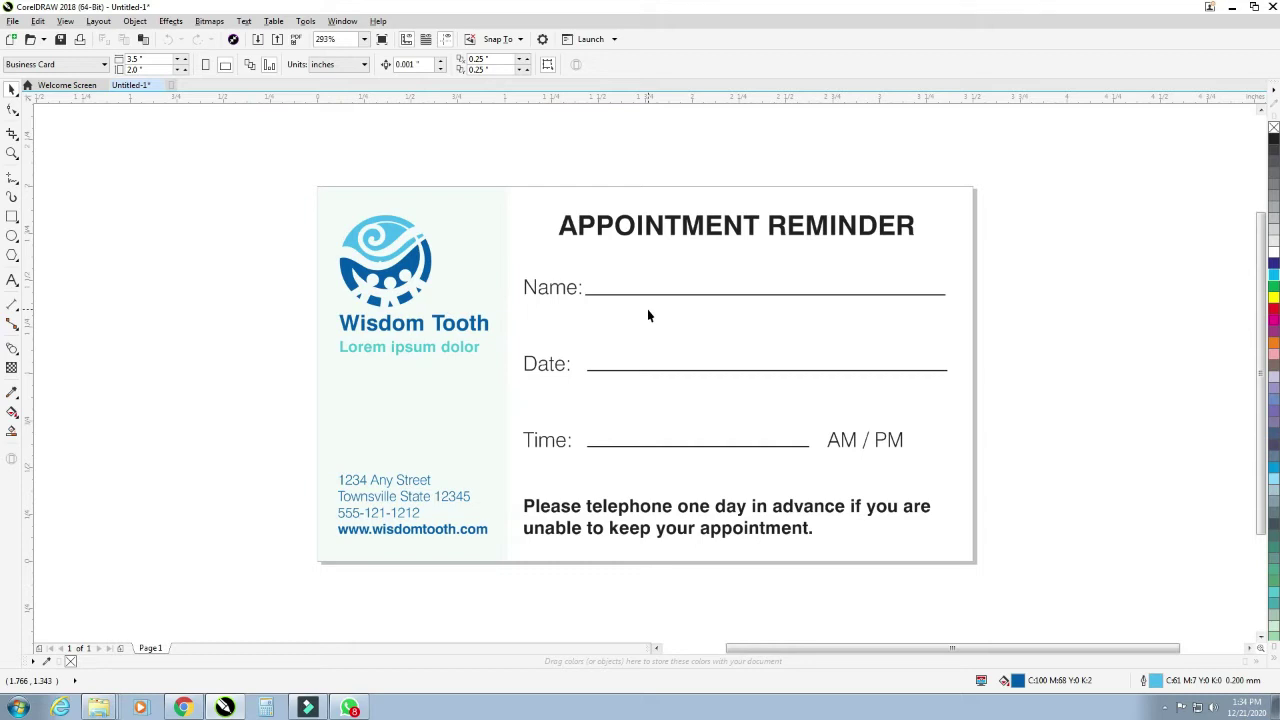
Step: Fill in the card's name as MNB MENTOR and the date as 21-12-2020
double_click(573, 295)
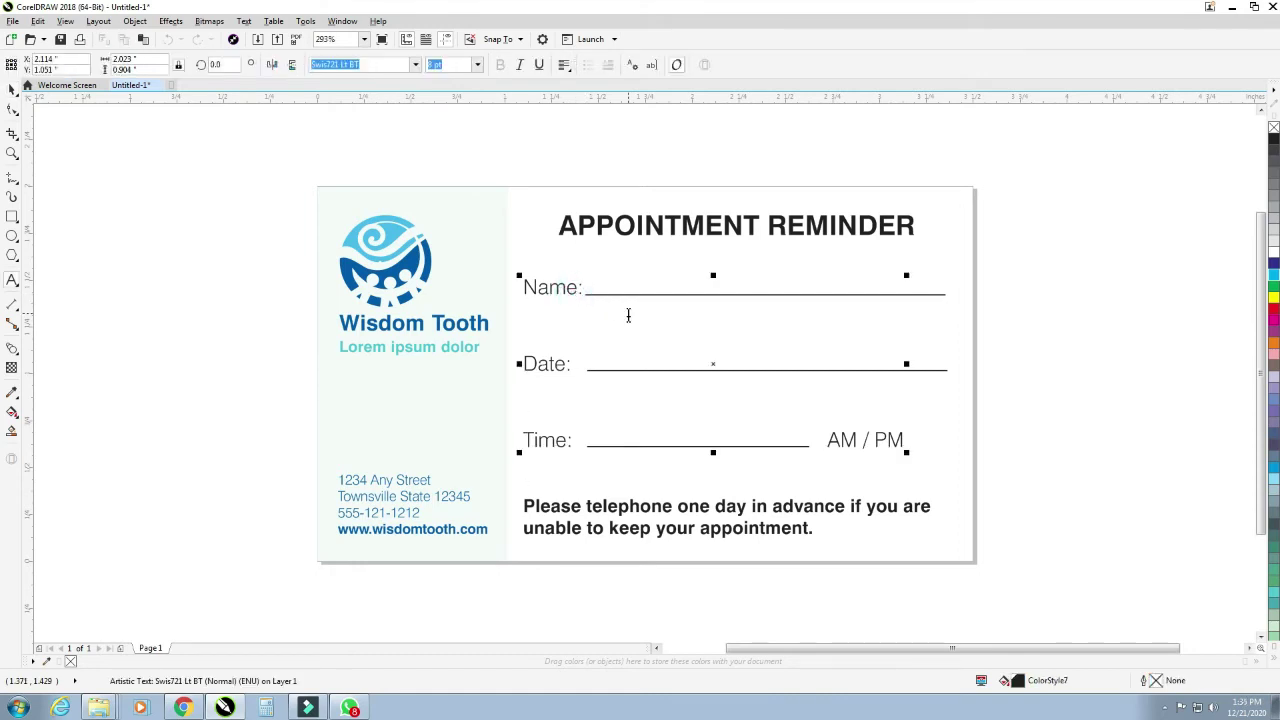
type("MNB ")
type("MEN")
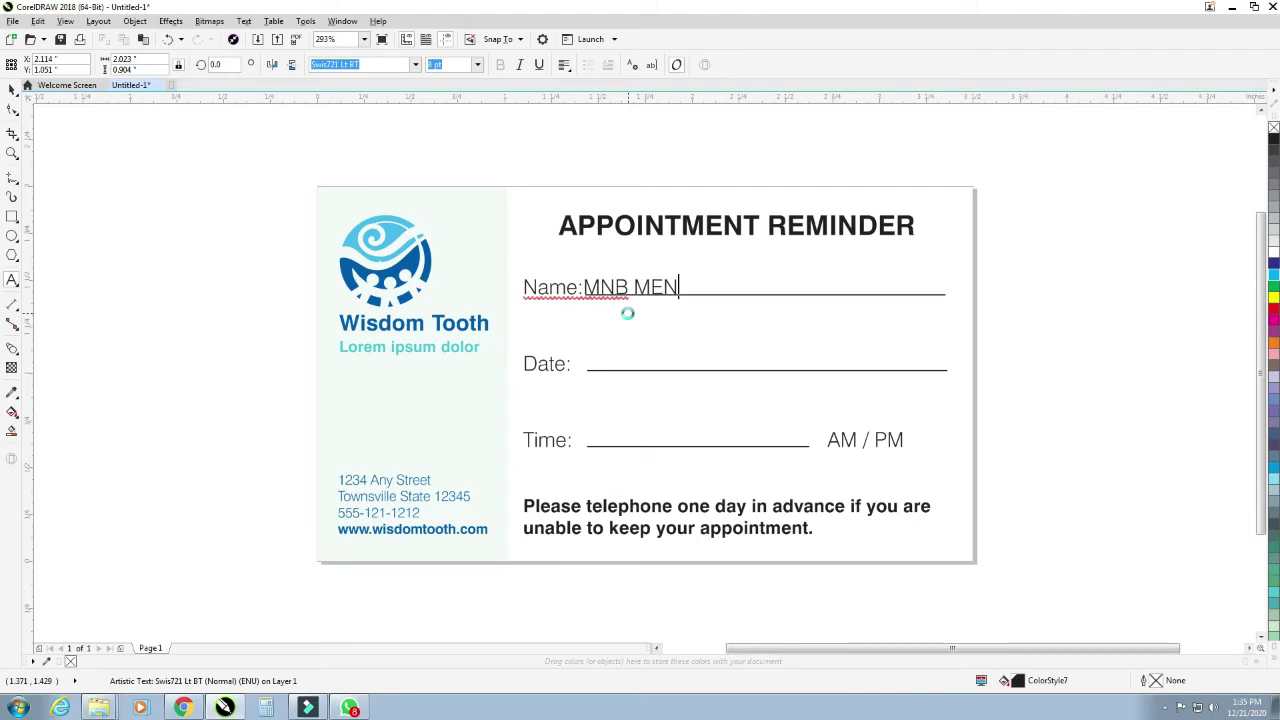
type("TOR")
left_click(564, 363)
key("Right")
key("Right")
key("Left")
left_click(594, 381)
type("21-")
type("12-2020")
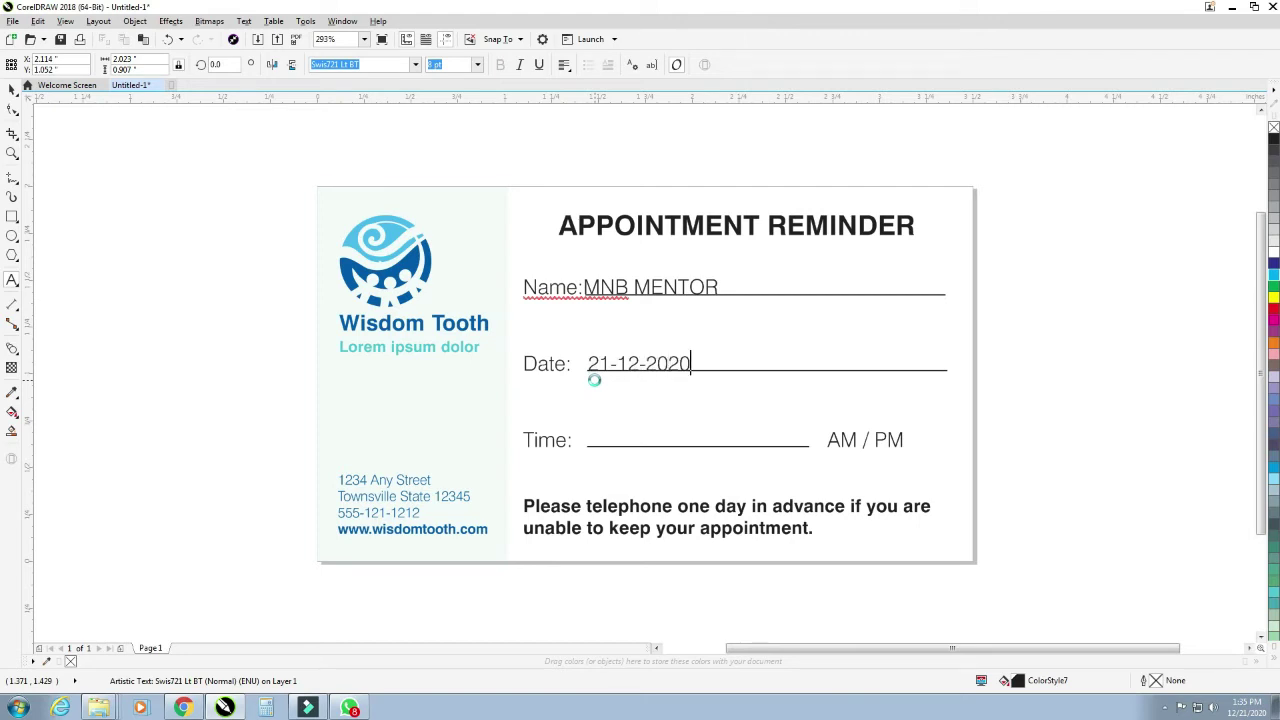
Step: Set the time to 8:30, remove 'AM / ' so only PM remains, and finish editing
left_click(566, 444)
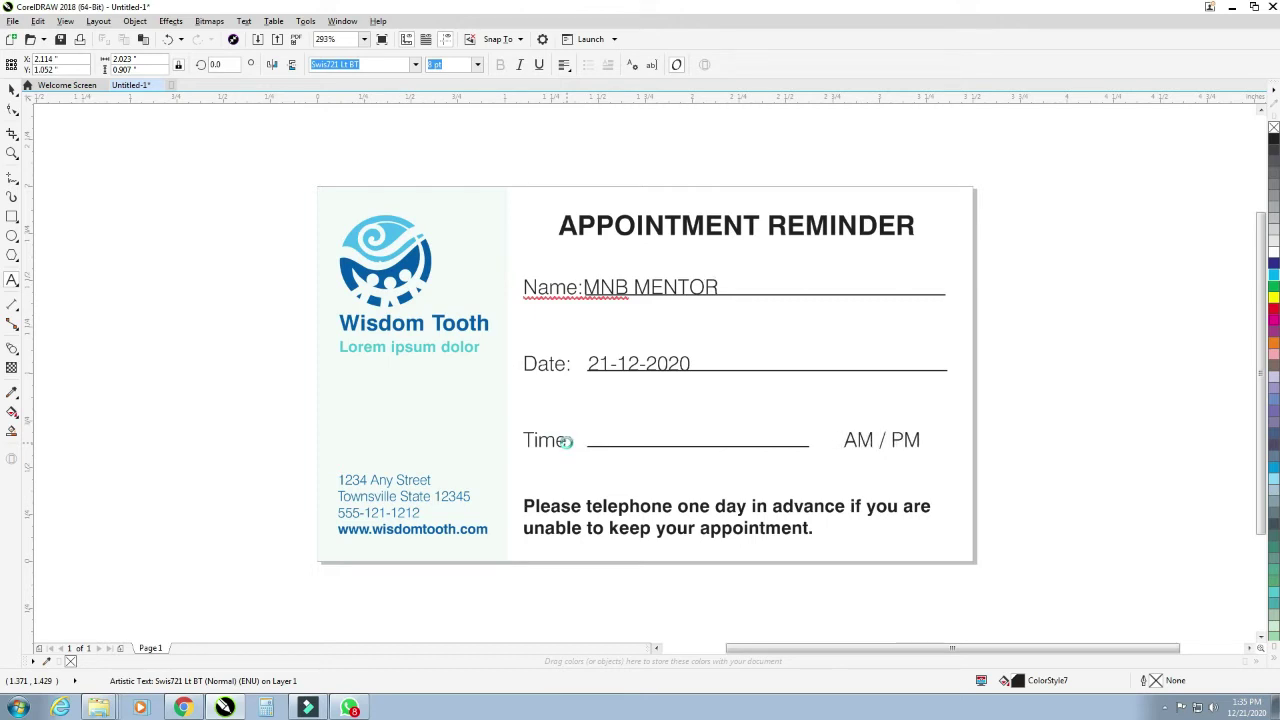
type("8")
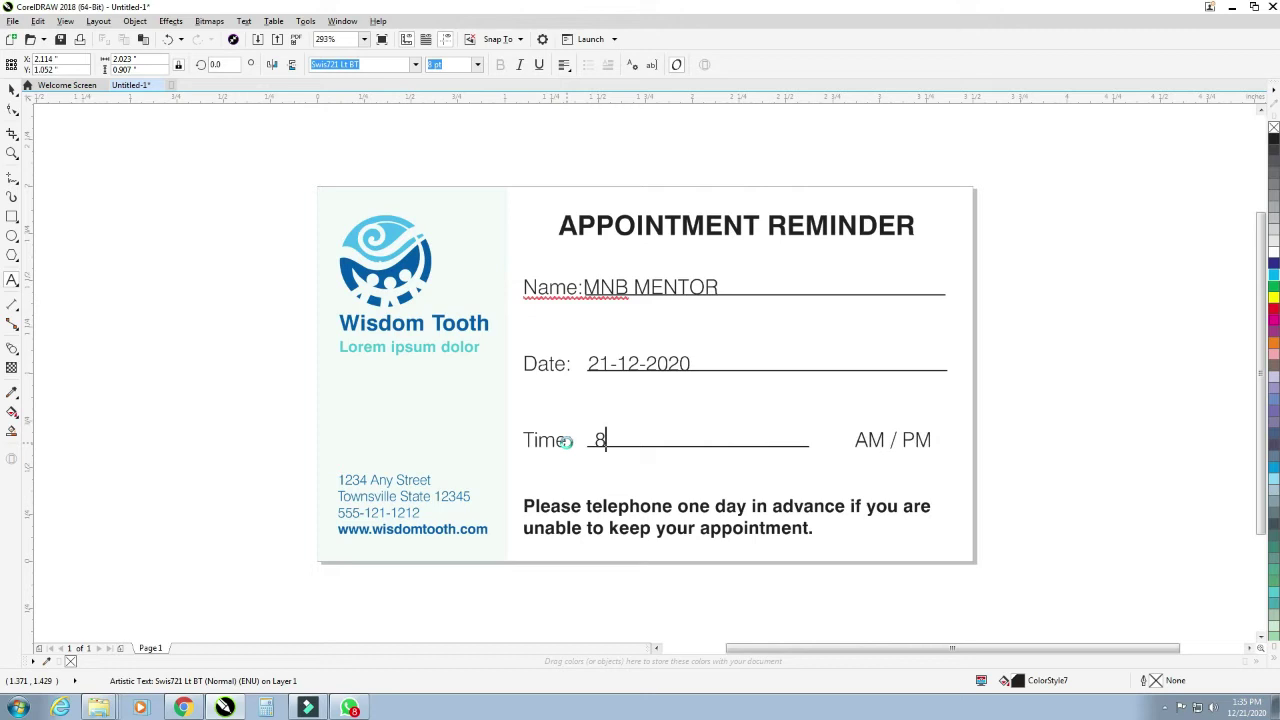
type(":30")
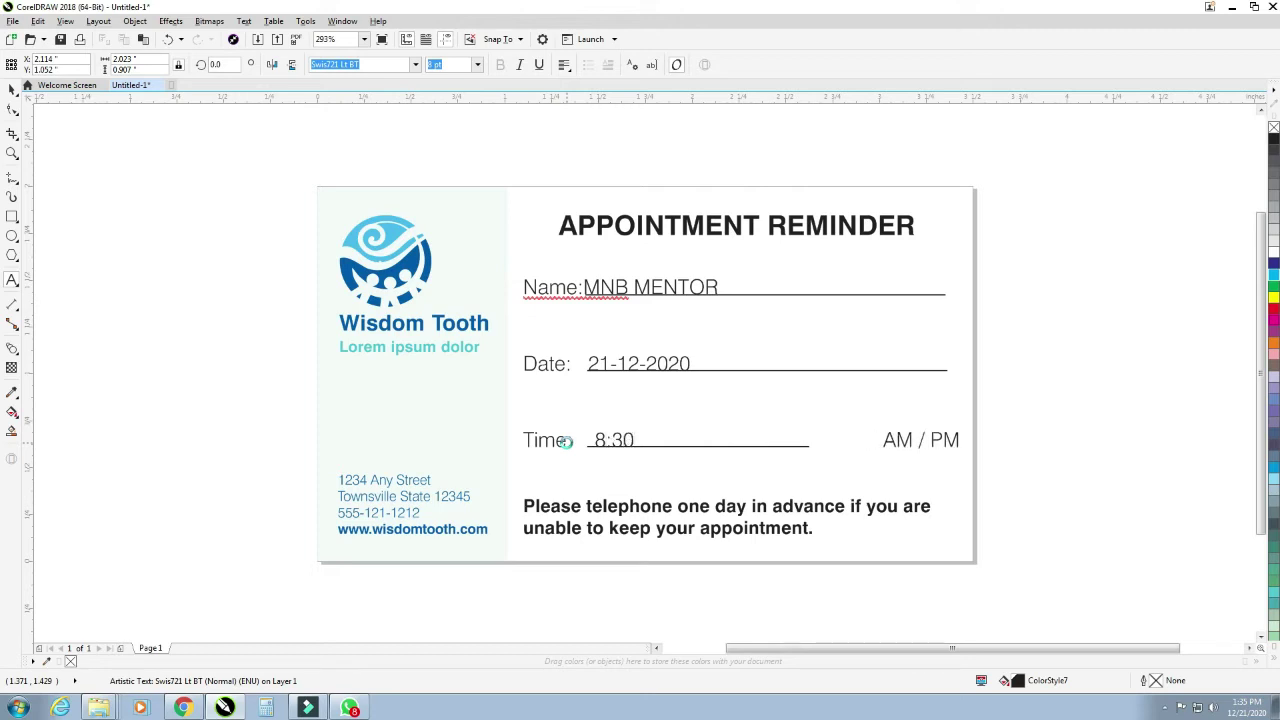
key("Right")
key("Right")
key("Right")
key("Right")
key("Right")
key("Right")
key("Right")
key("Right")
key("Right")
key("Right")
key("Right")
key("Right")
key("Right")
key("Right")
key("Right")
key("Right")
key("BackSpace")
key("BackSpace")
key("BackSpace")
key("BackSpace")
key("BackSpace")
key("BackSpace")
key("BackSpace")
key("BackSpace")
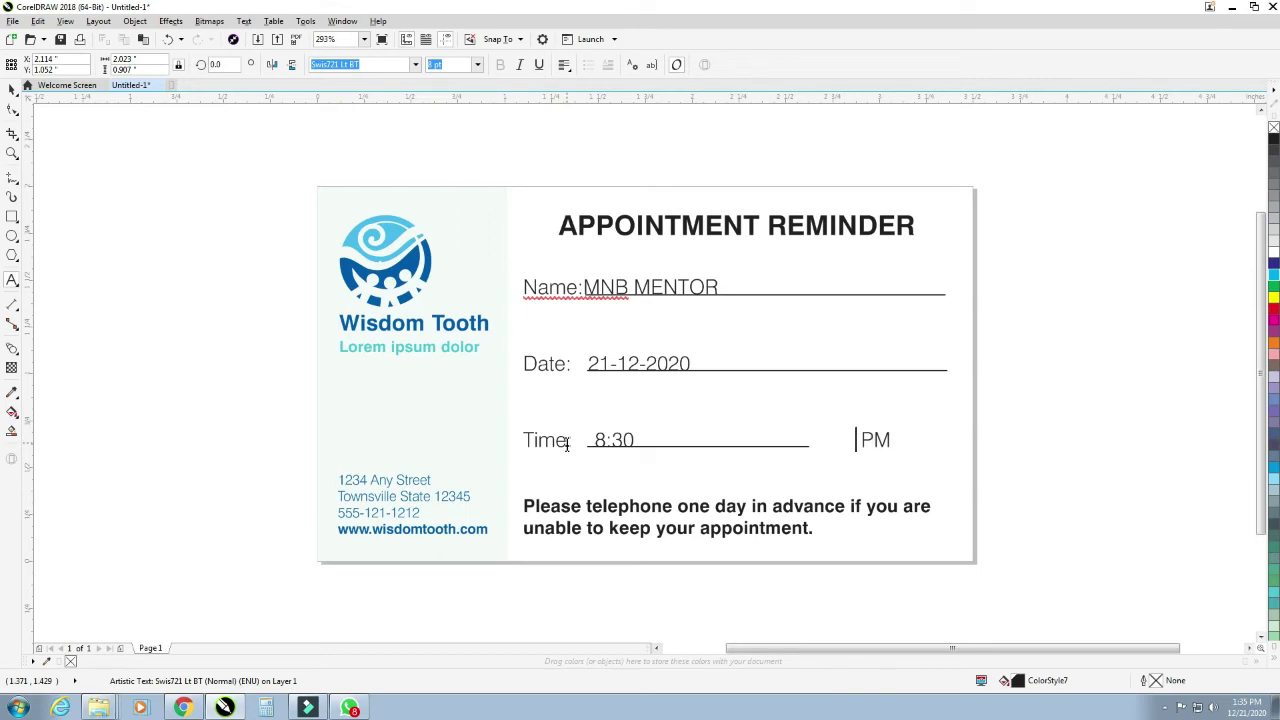
key("BackSpace")
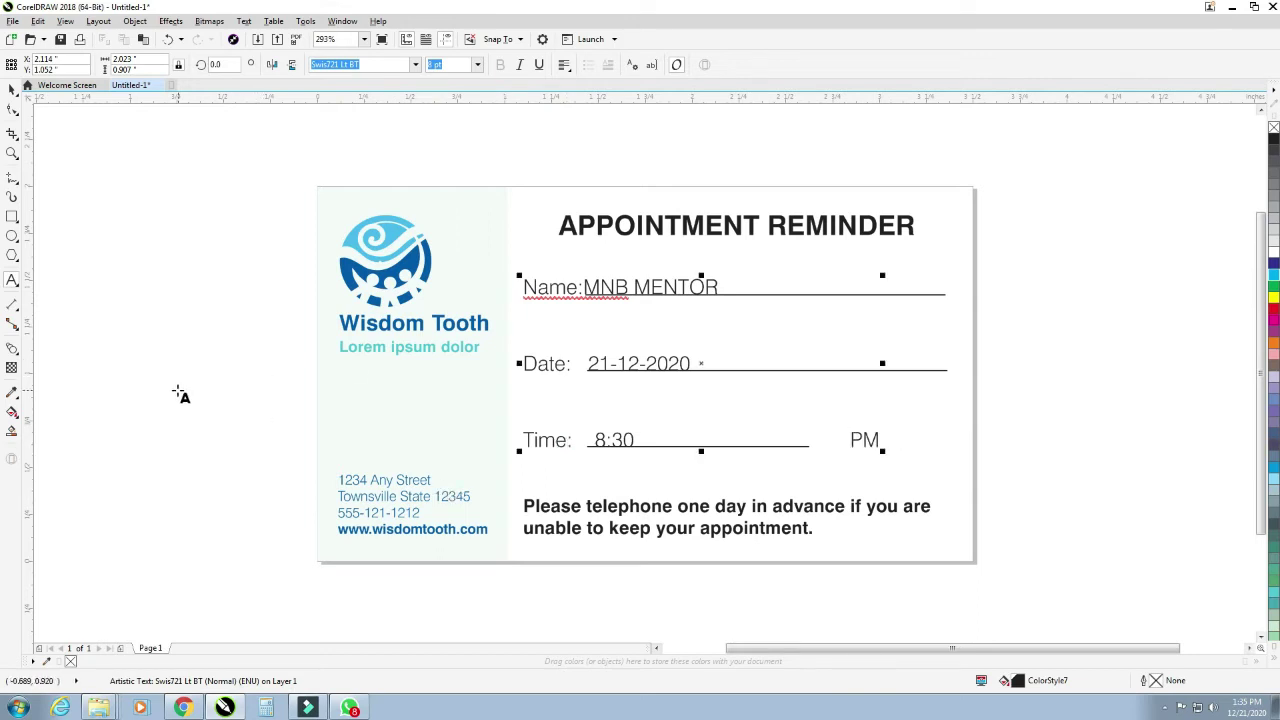
left_click(177, 390)
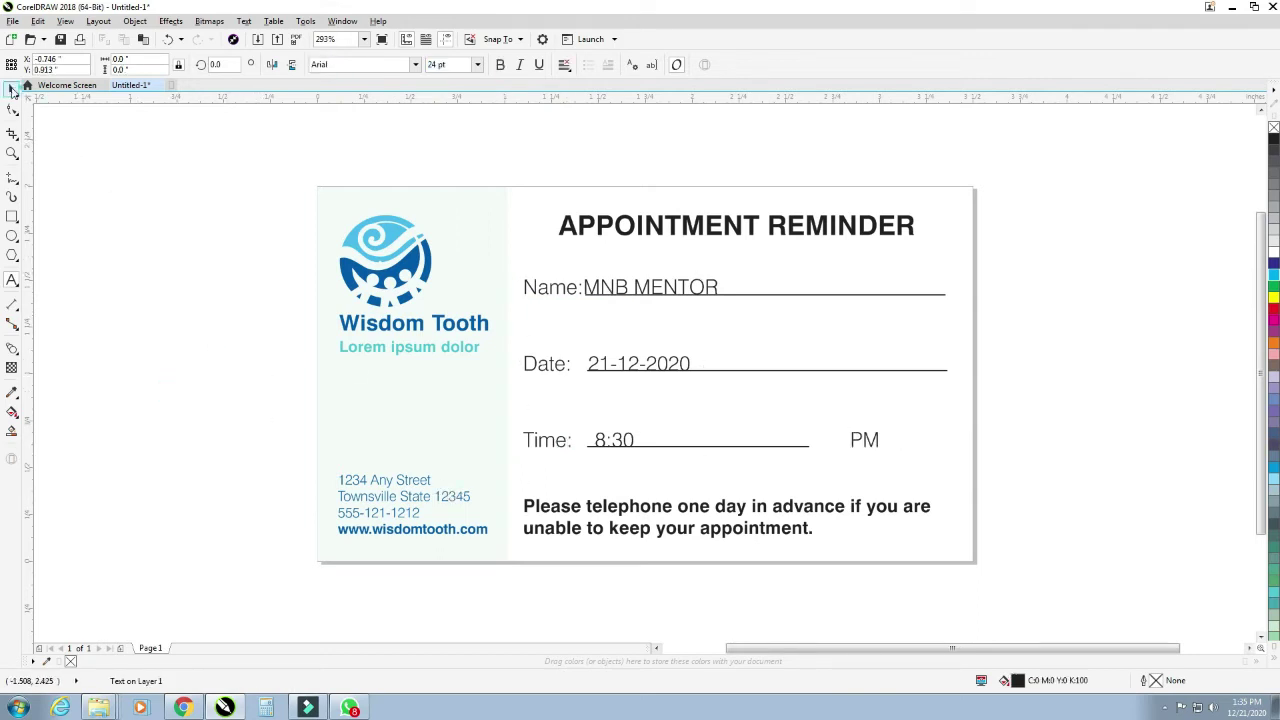
left_click(12, 89)
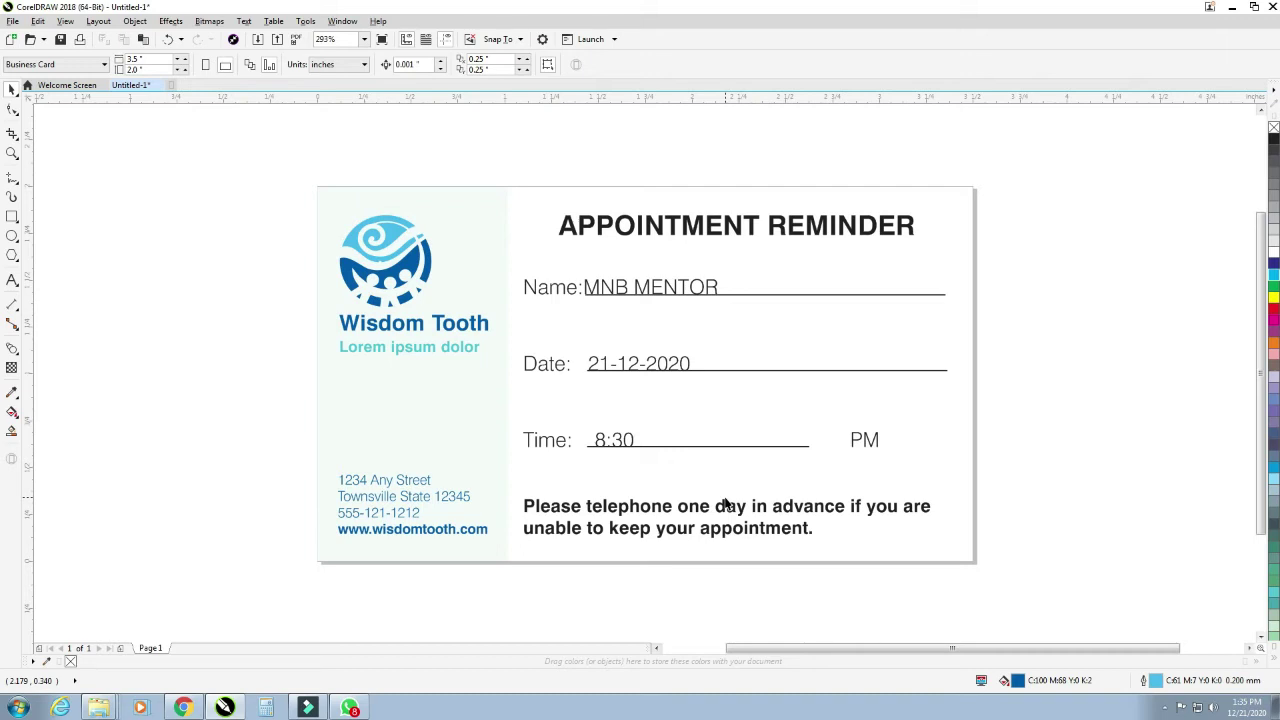
Step: Save the card over the existing MNB REMAINDER.cdr in the MNB MENTOR folder
key("ctrl+s")
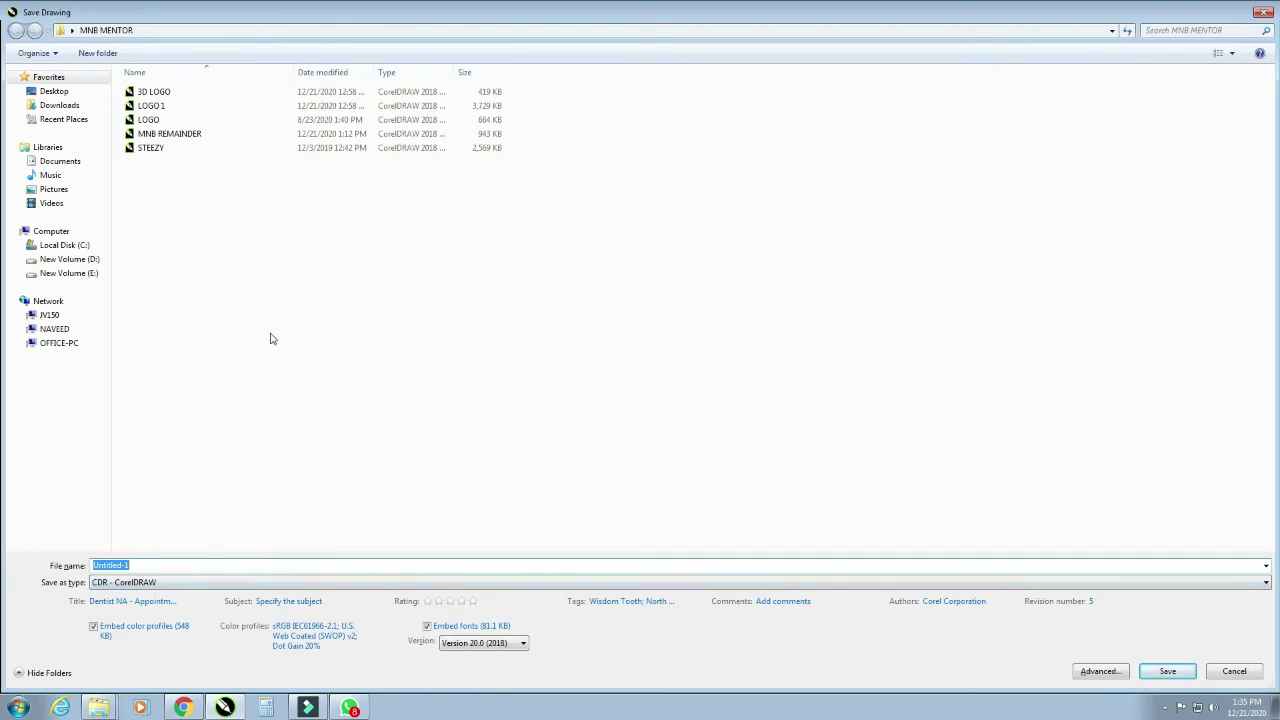
left_click(191, 140)
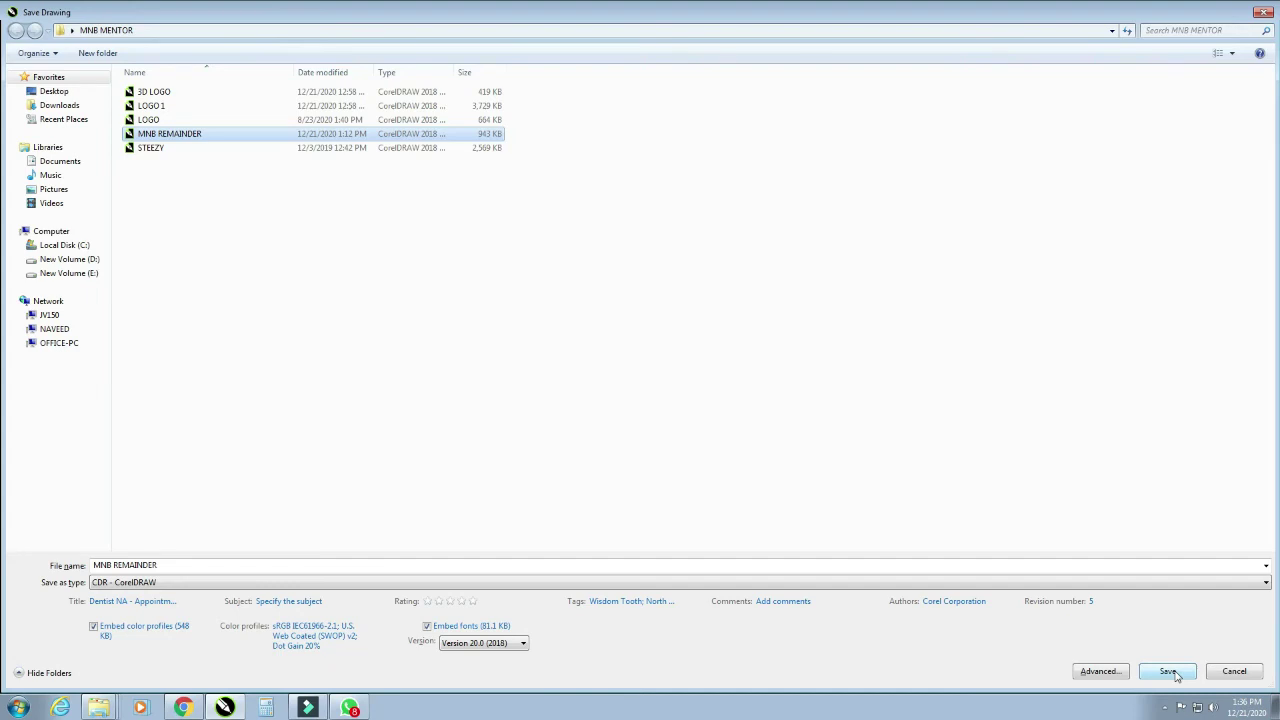
left_click(1168, 671)
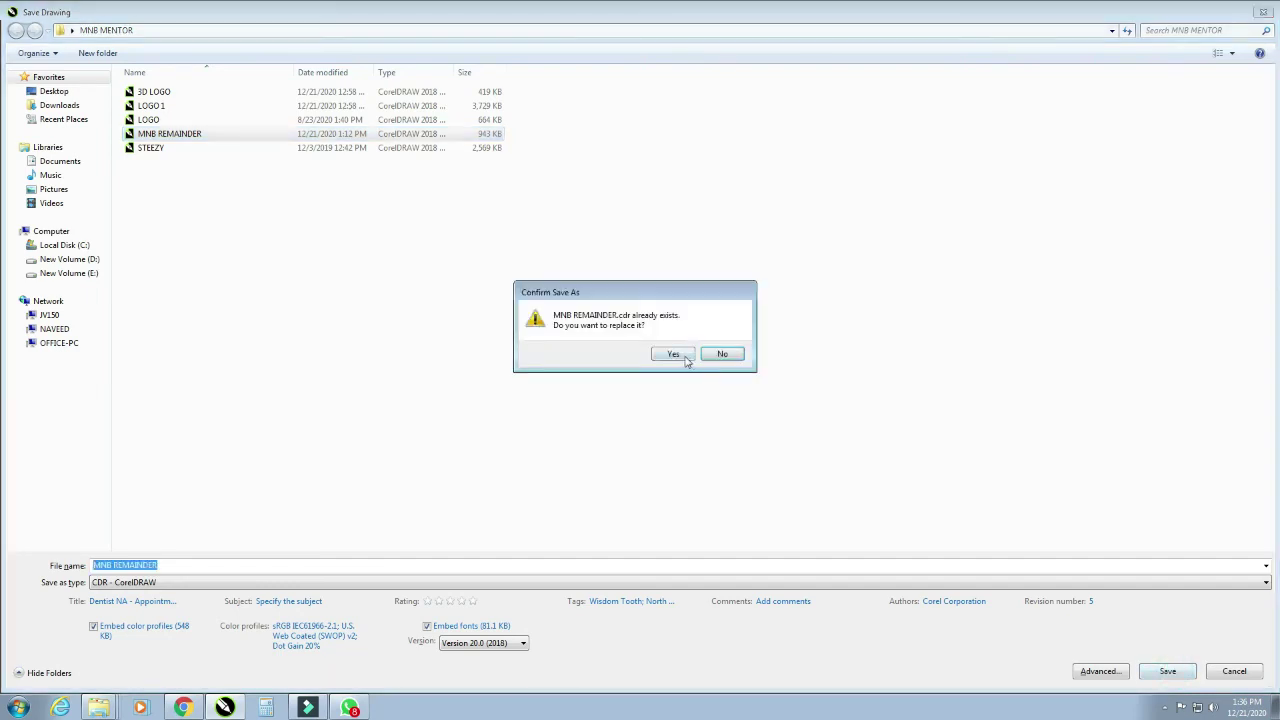
left_click(678, 354)
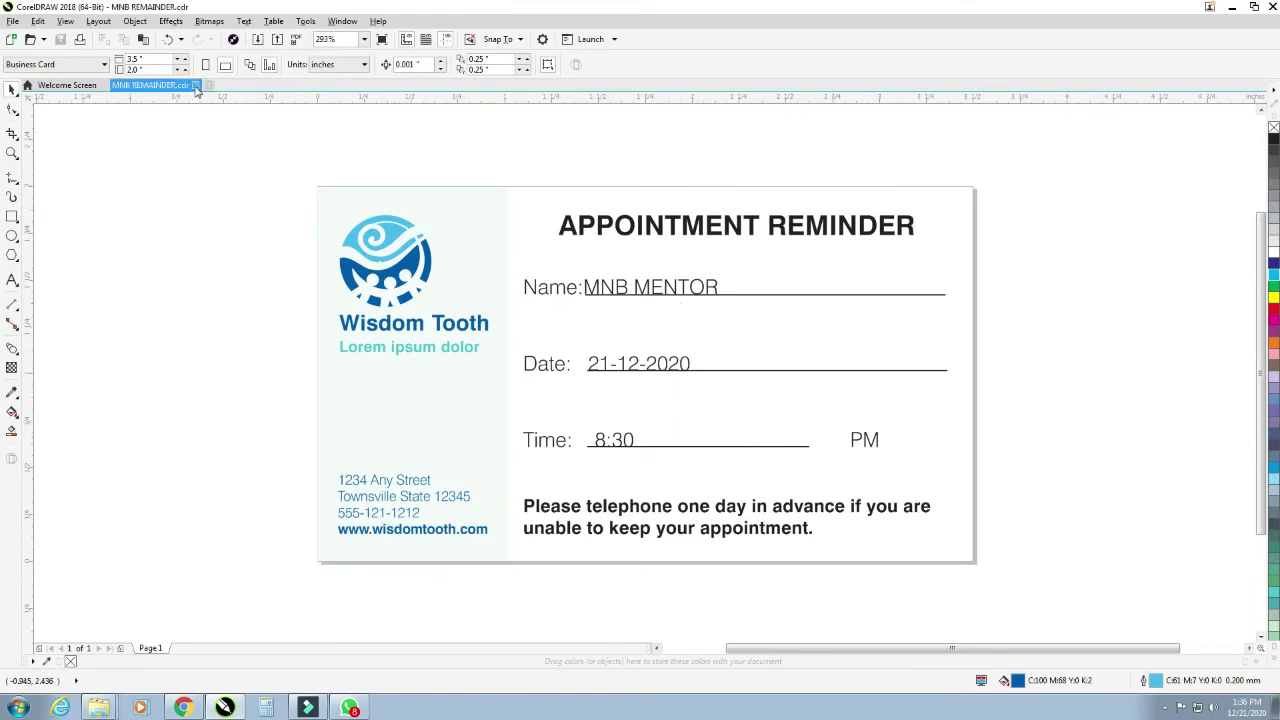
Step: Close MNB REMAINDER and start a fresh card from the Dentist NA - Appointment Card 1 template
mouse_move(152, 85)
left_click(194, 85)
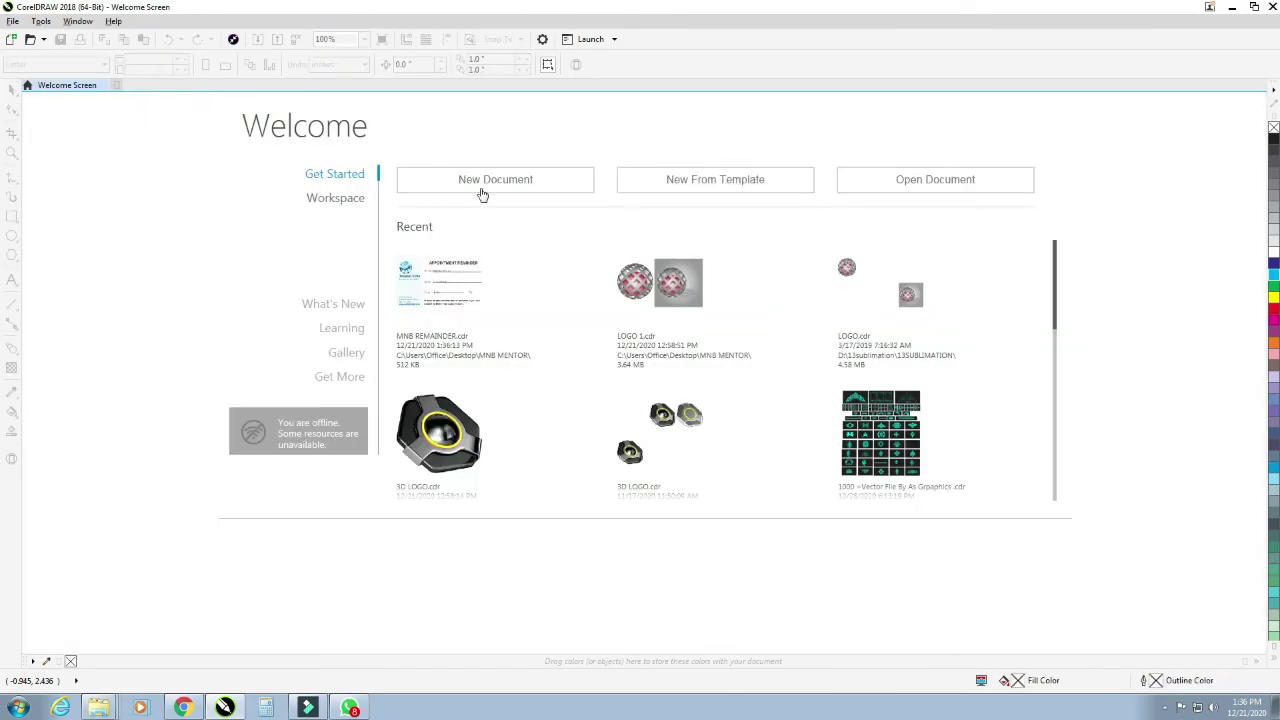
left_click(768, 182)
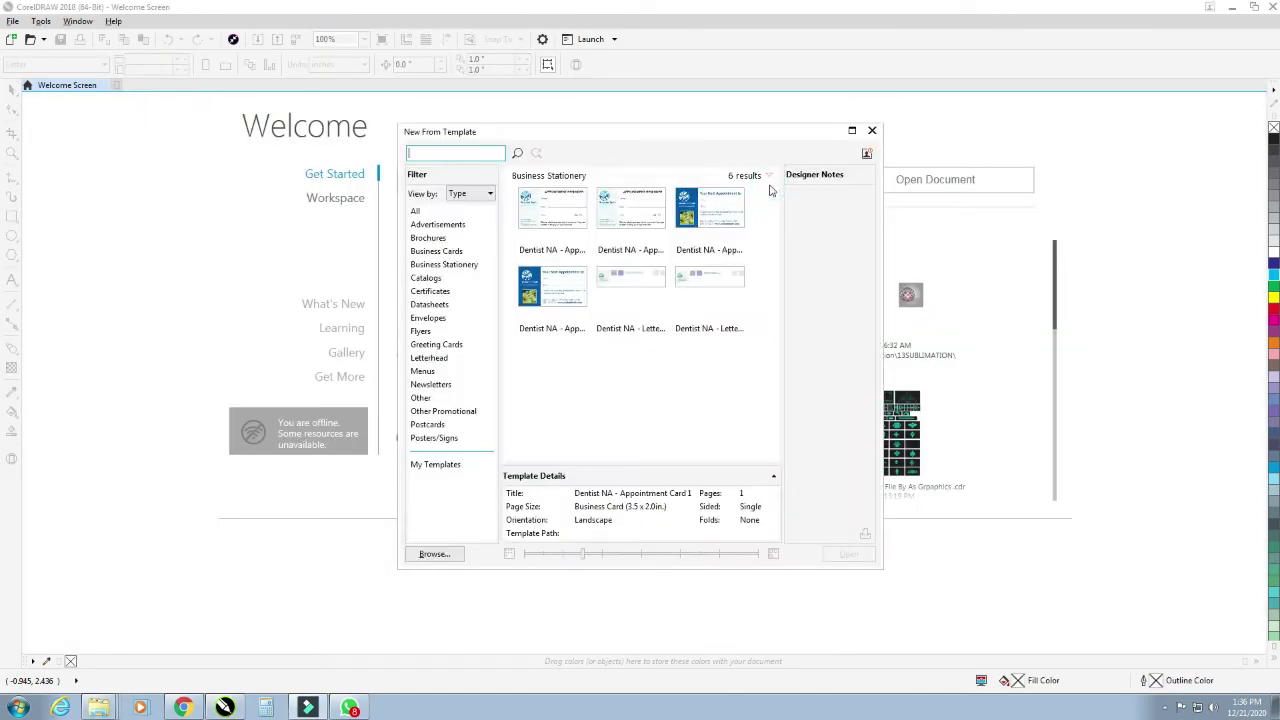
left_click(542, 224)
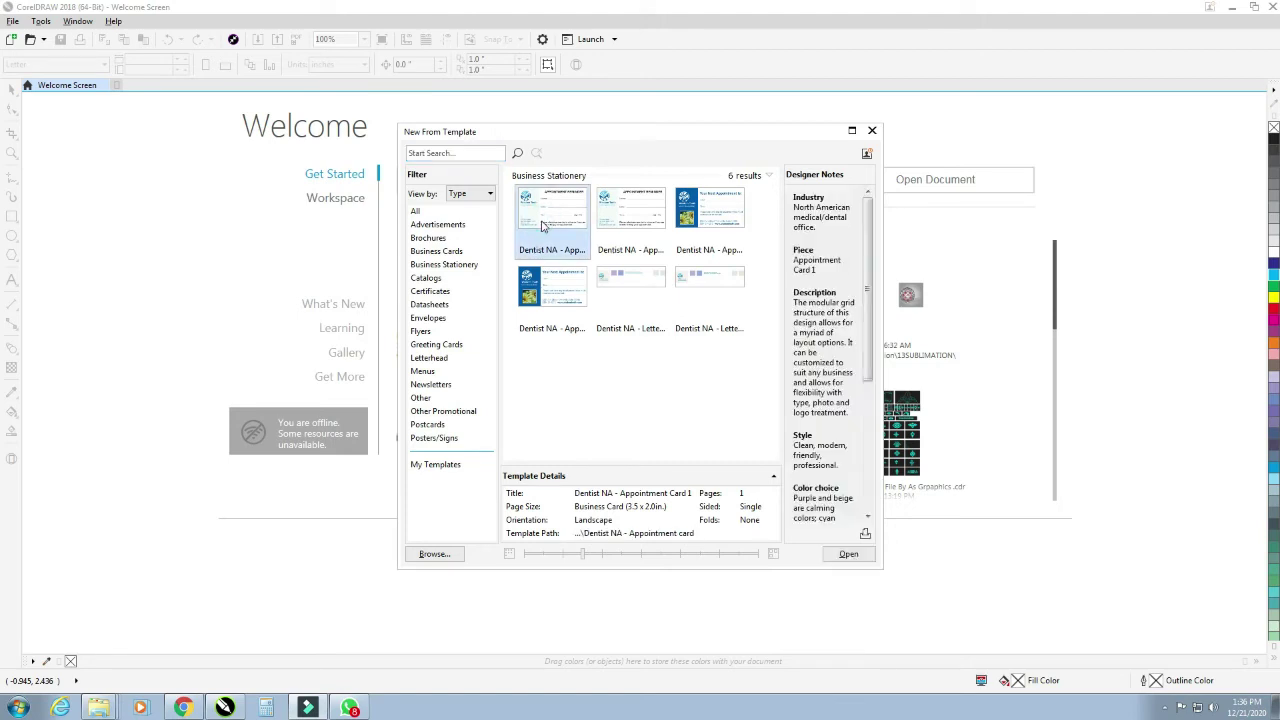
double_click(542, 224)
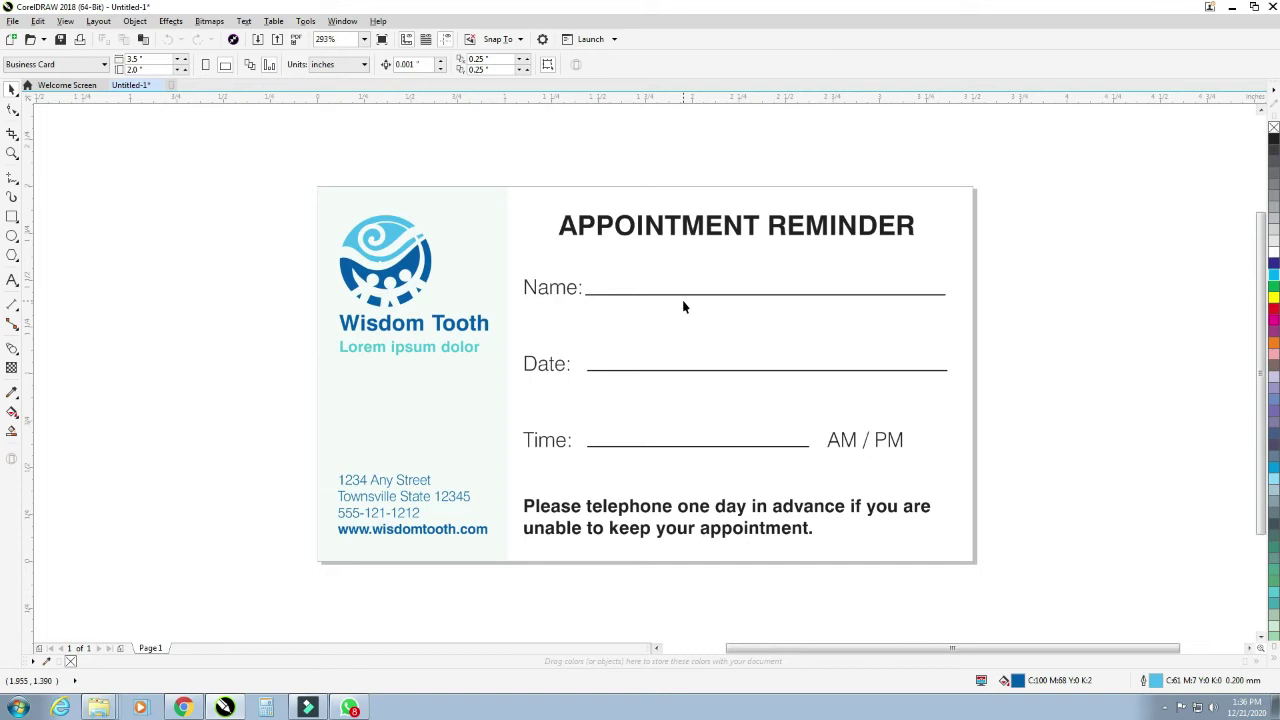
Step: Reopen MNB REMAINDER.cdr and compare its filled card with the blank Untitled-1 card
left_click(13, 21)
left_click(45, 64)
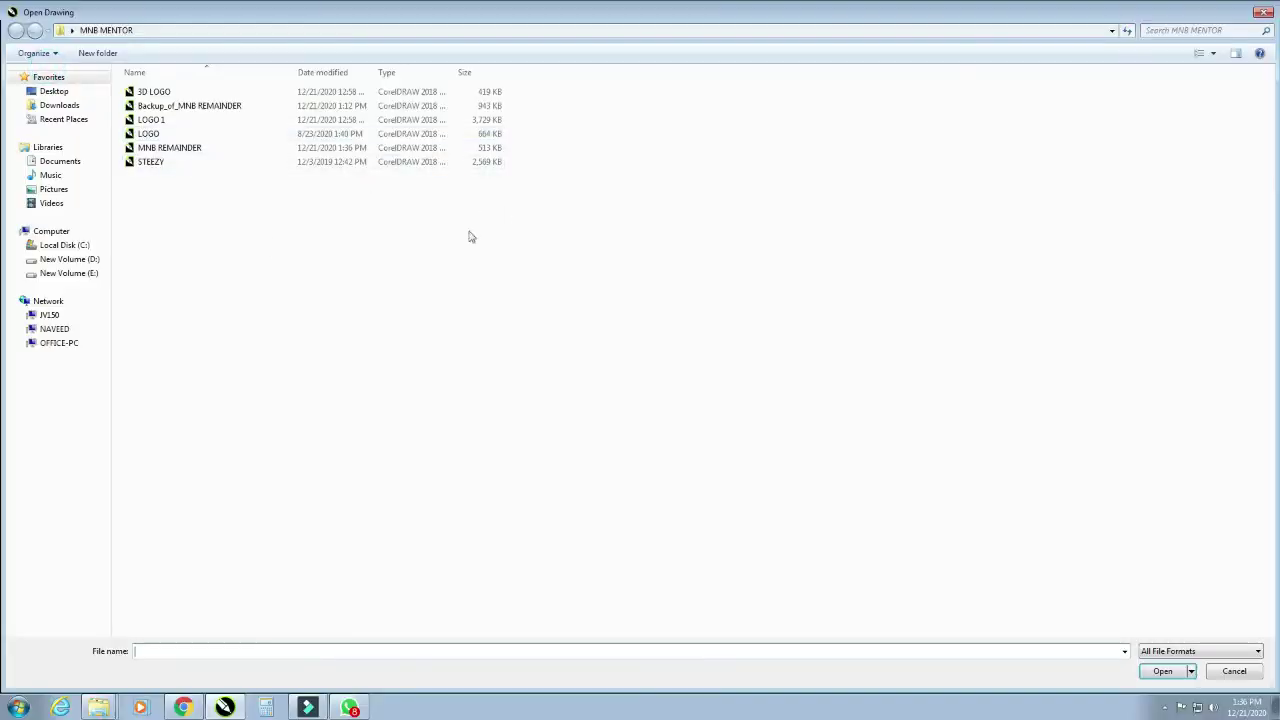
double_click(200, 148)
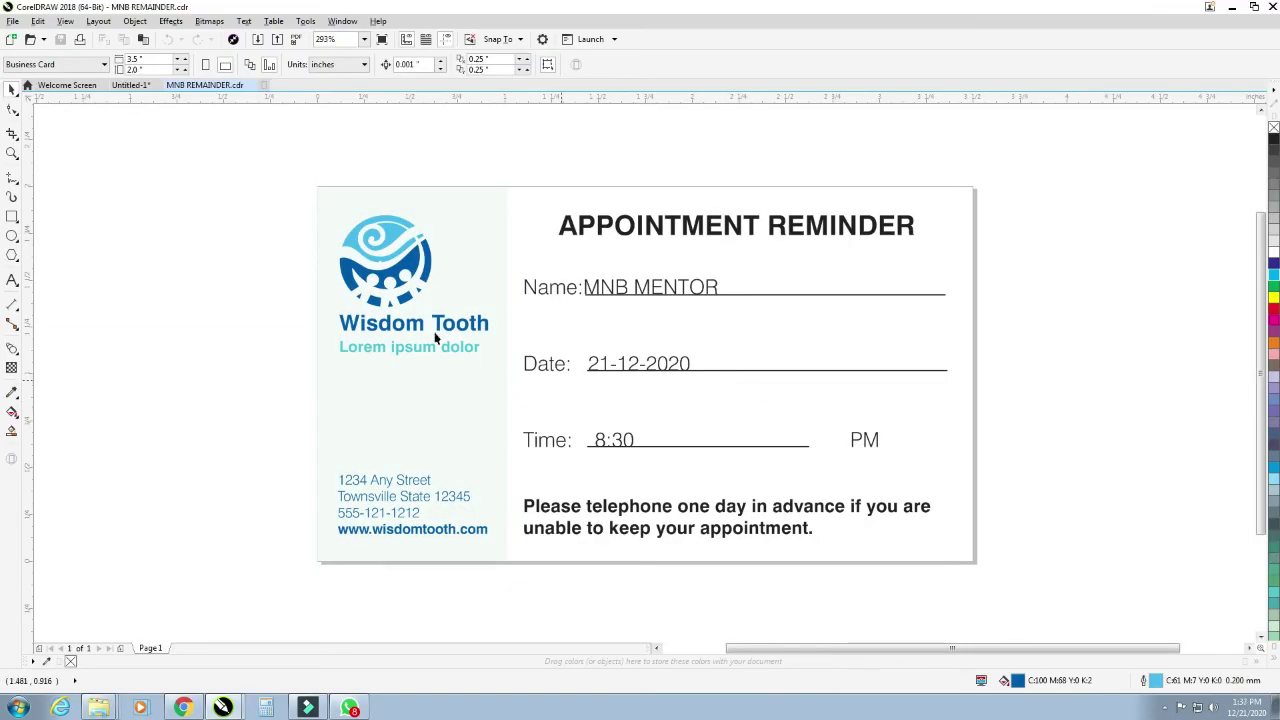
left_click(133, 86)
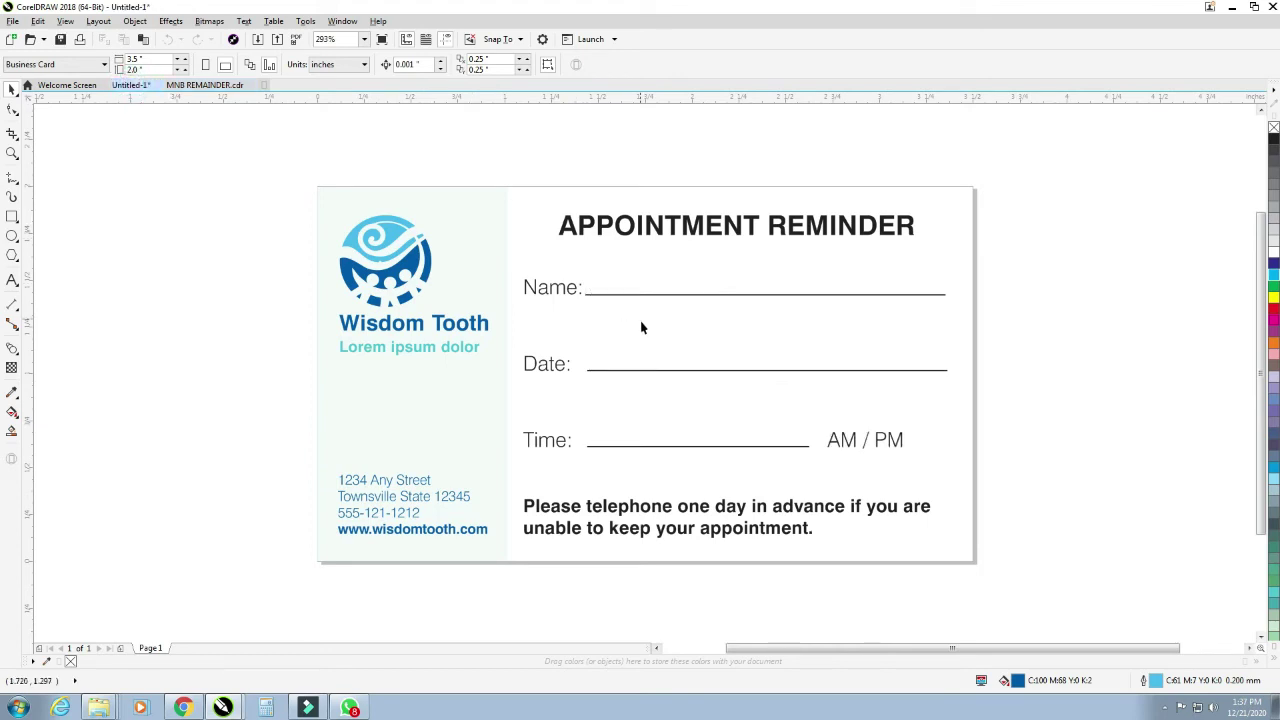
left_click(217, 90)
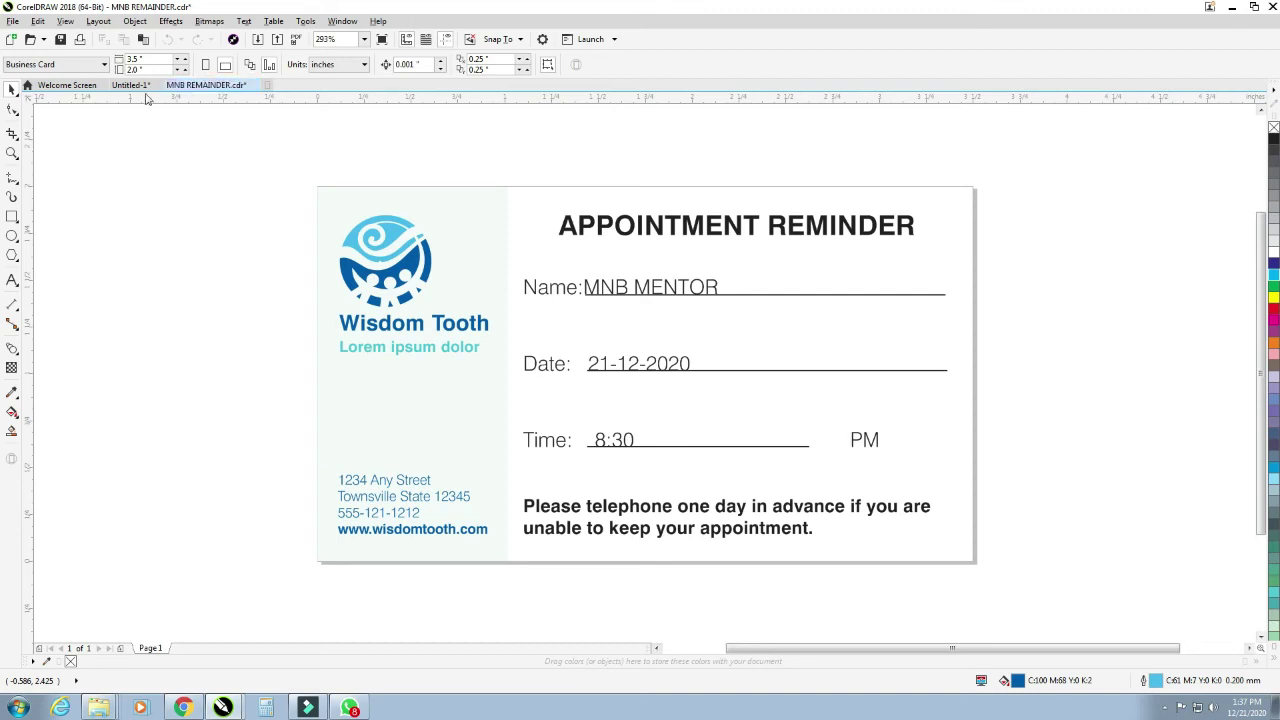
Step: Close MNB REMAINDER.cdr and Untitled-1, discarding the untitled card's changes
left_click(254, 85)
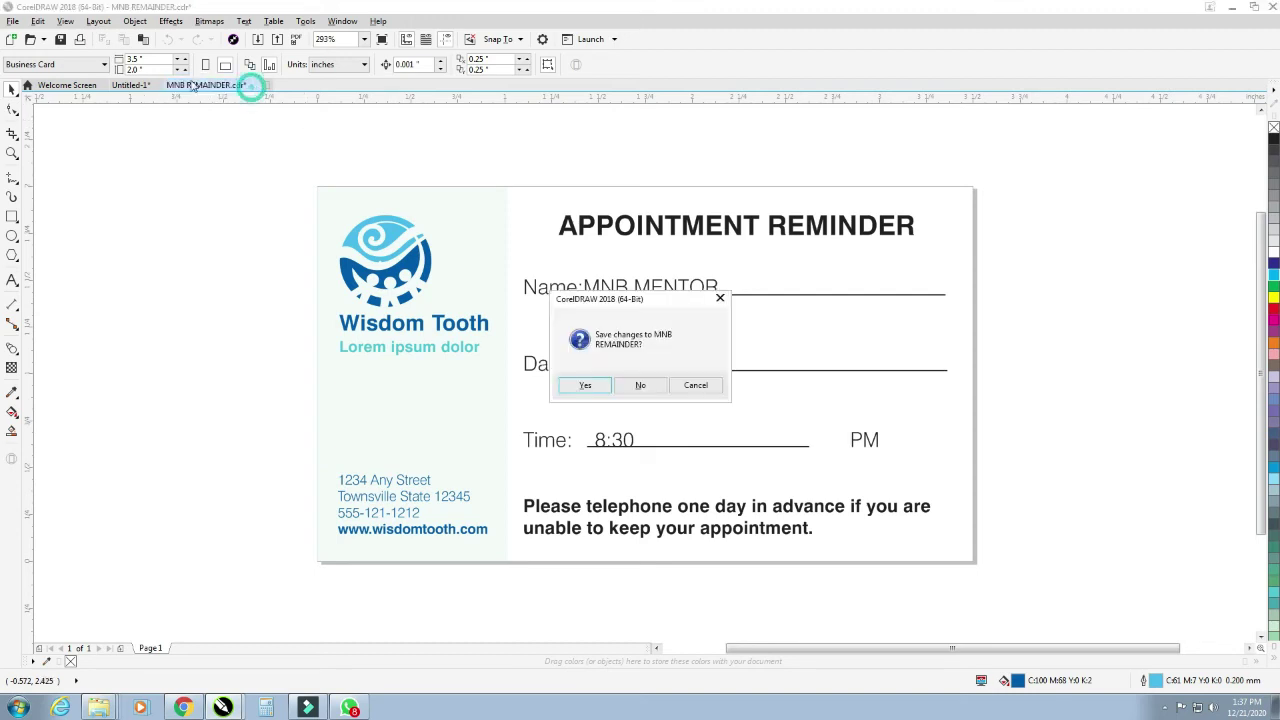
left_click(625, 385)
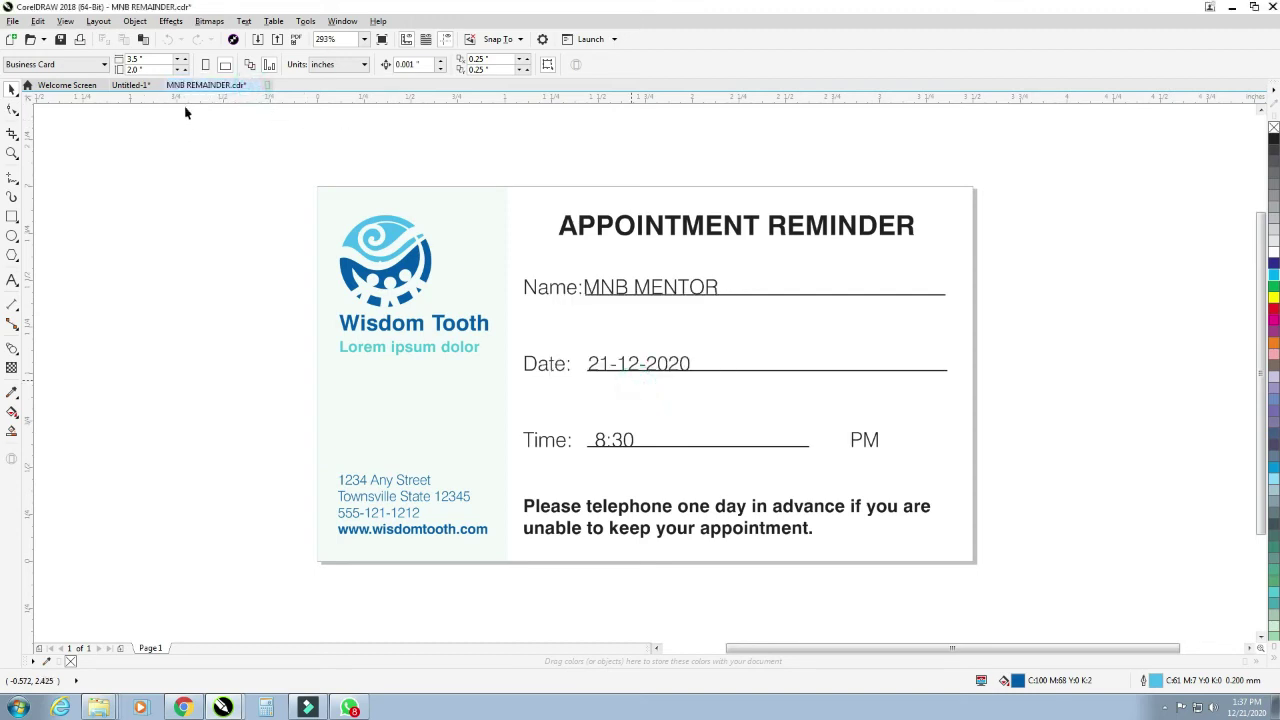
left_click(157, 86)
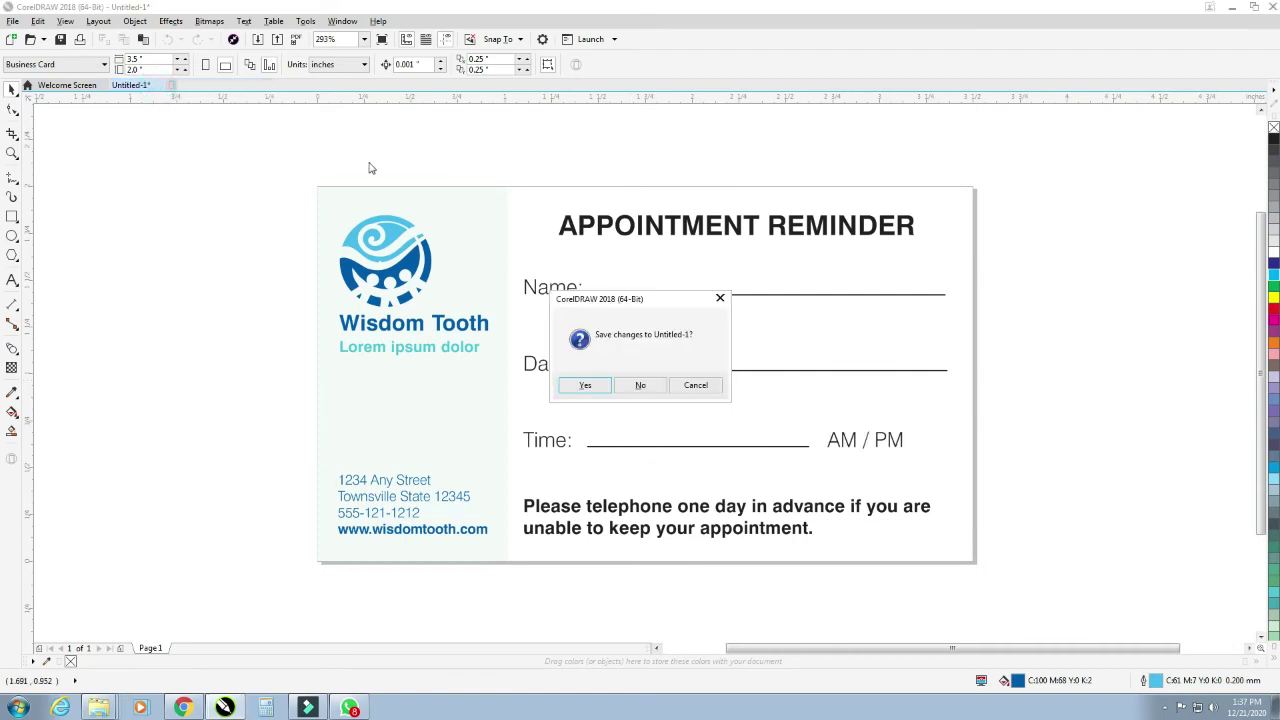
left_click(641, 386)
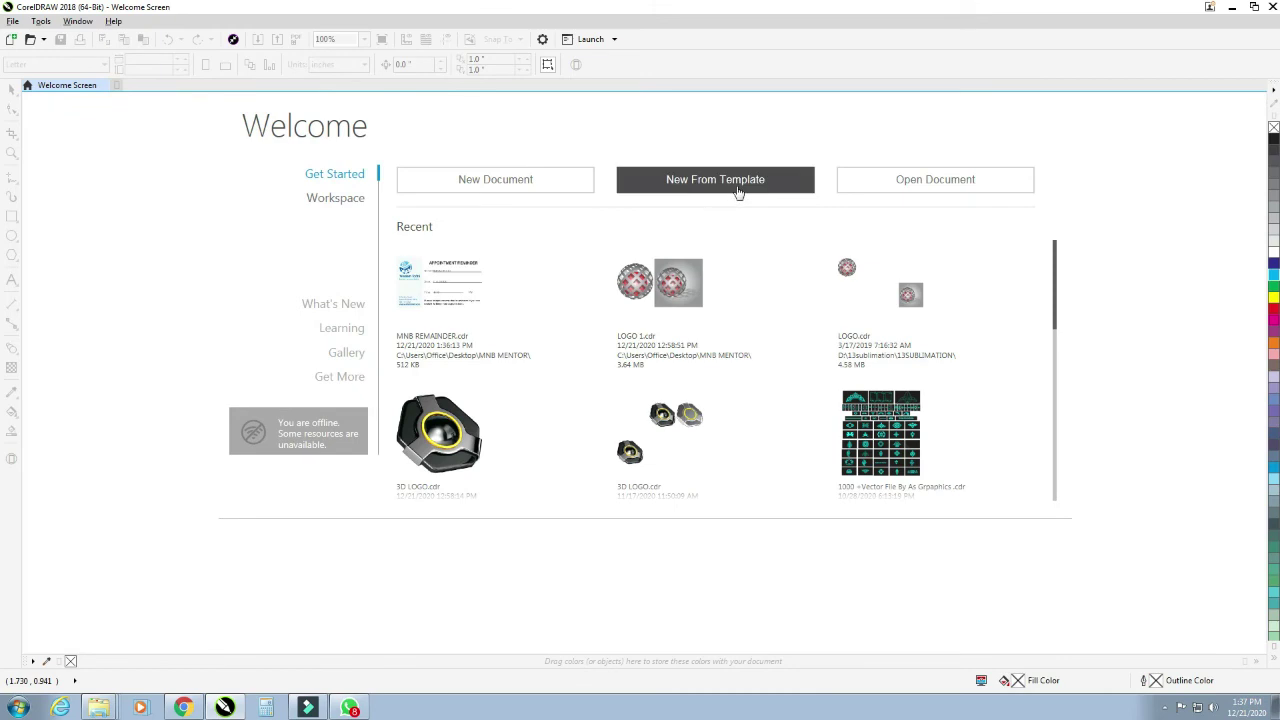
Step: Create a new blank Letter-size (8.5 × 11 in) Untitled-1 document from the Welcome Screen
left_click(13, 21)
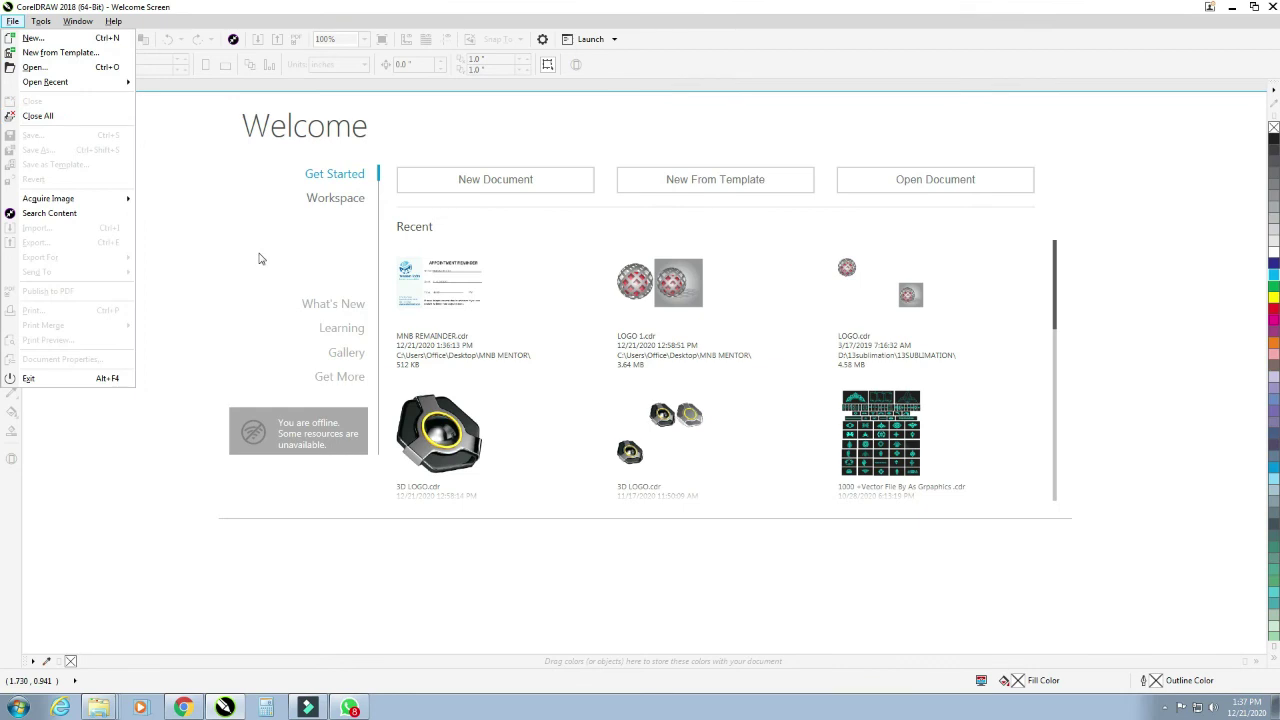
left_click(259, 259)
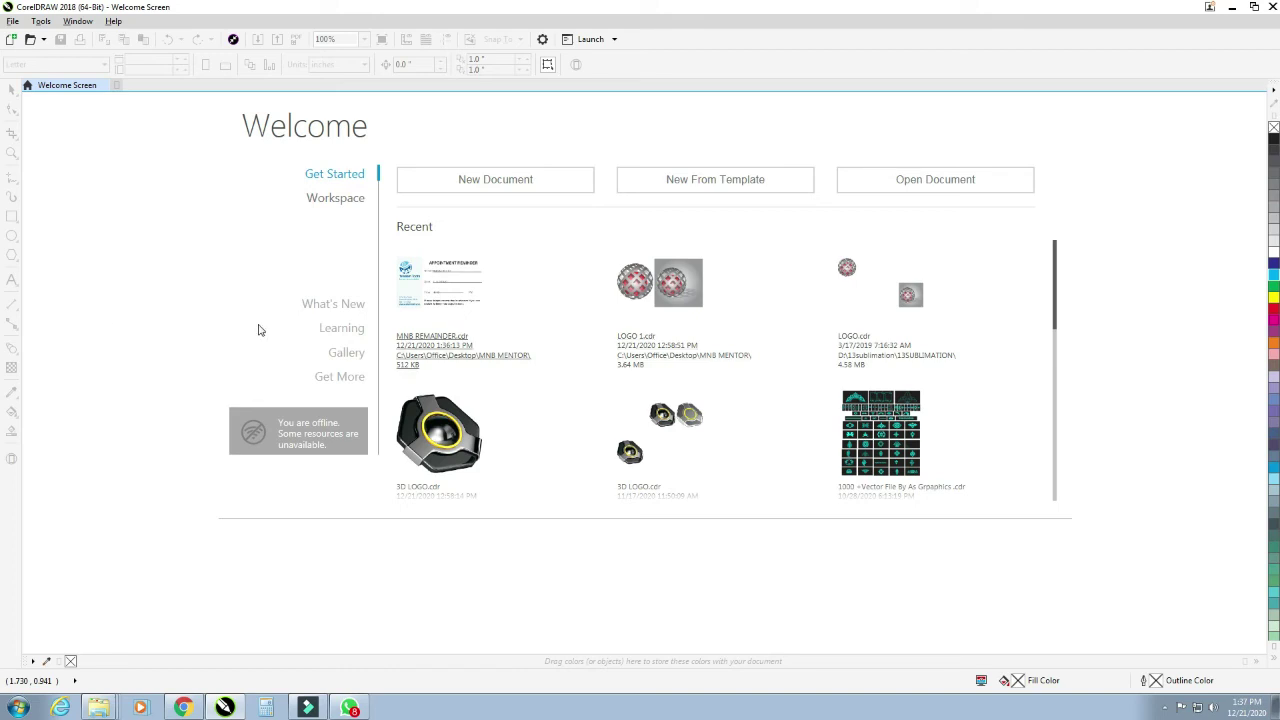
left_click(116, 86)
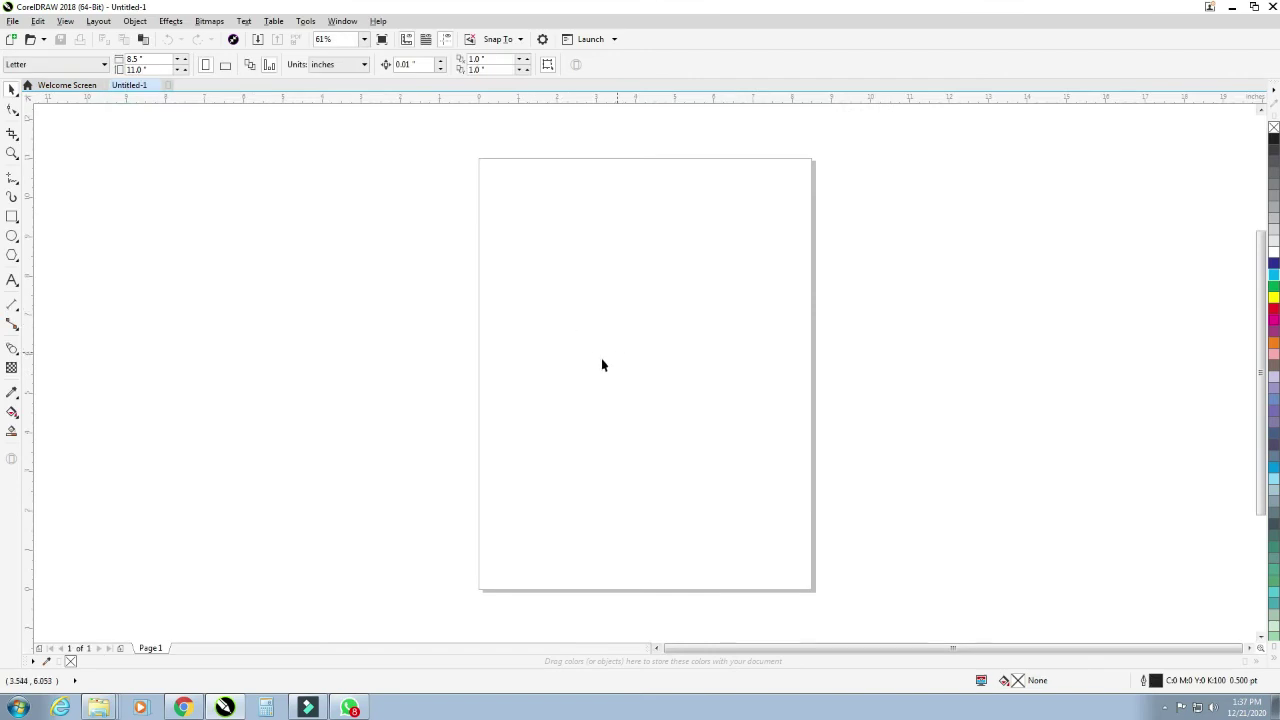
Step: Draw a 5.003-inch circle and duplicate it into a row of four overlapping circles
left_click(12, 236)
left_click_drag(497, 212, 612, 411)
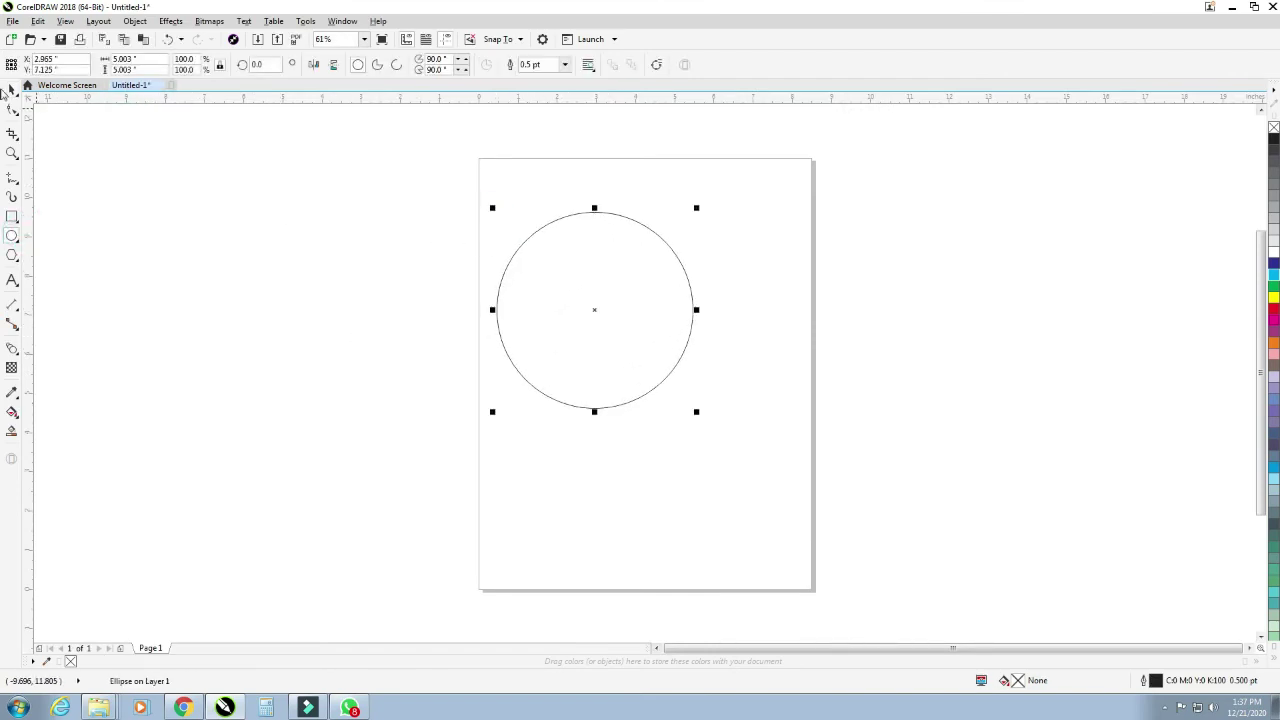
left_click(12, 88)
left_click_drag(589, 312, 633, 318)
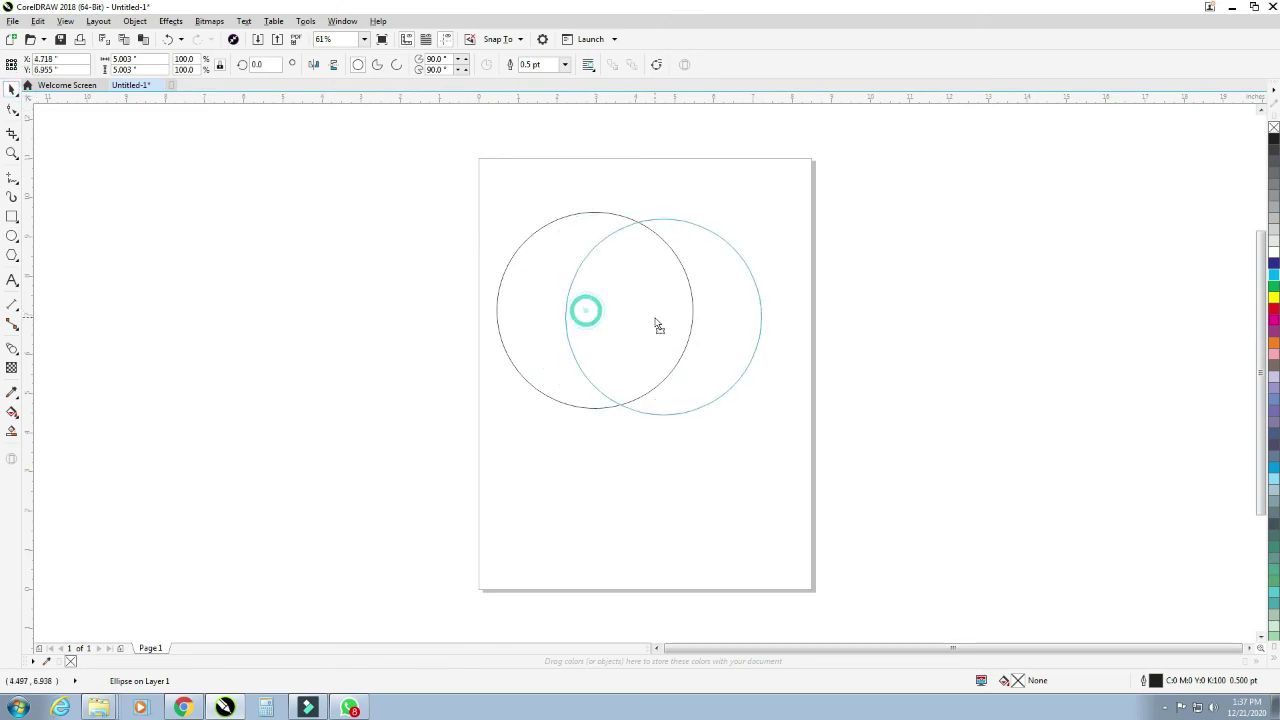
key("ctrl+d")
key("ctrl+d")
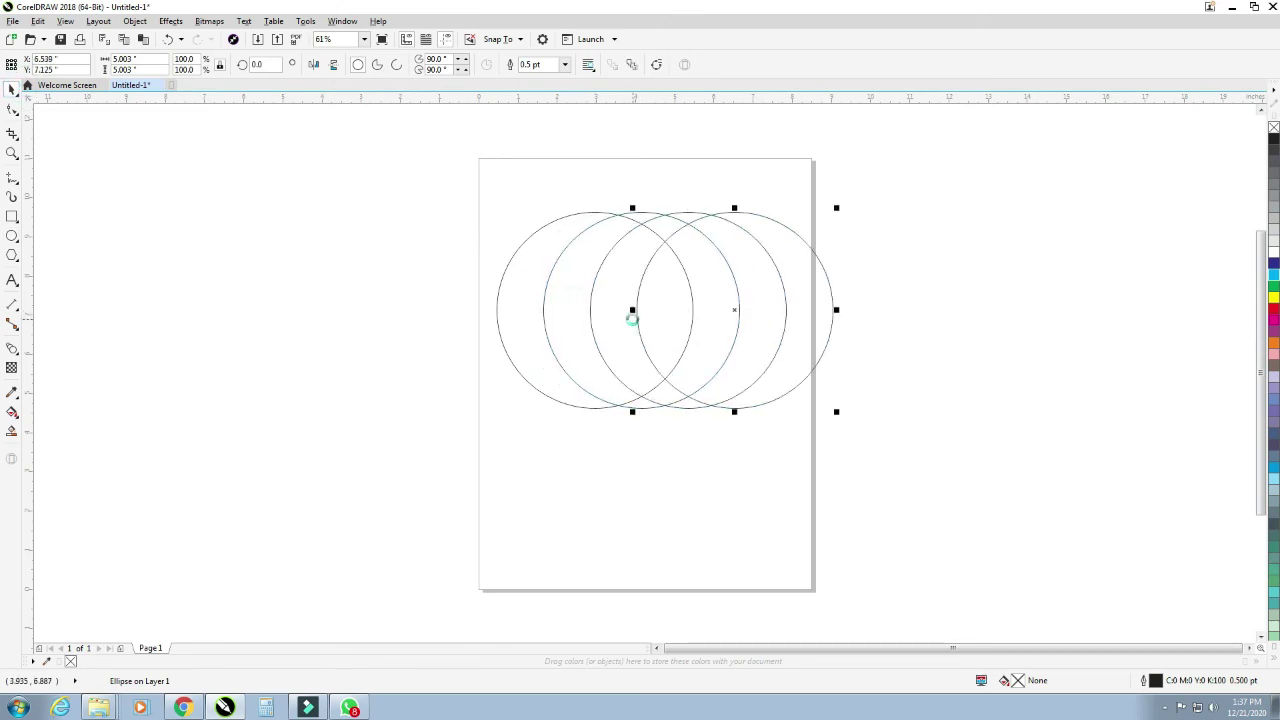
key("ctrl+d")
key("ctrl+z")
left_click(12, 431)
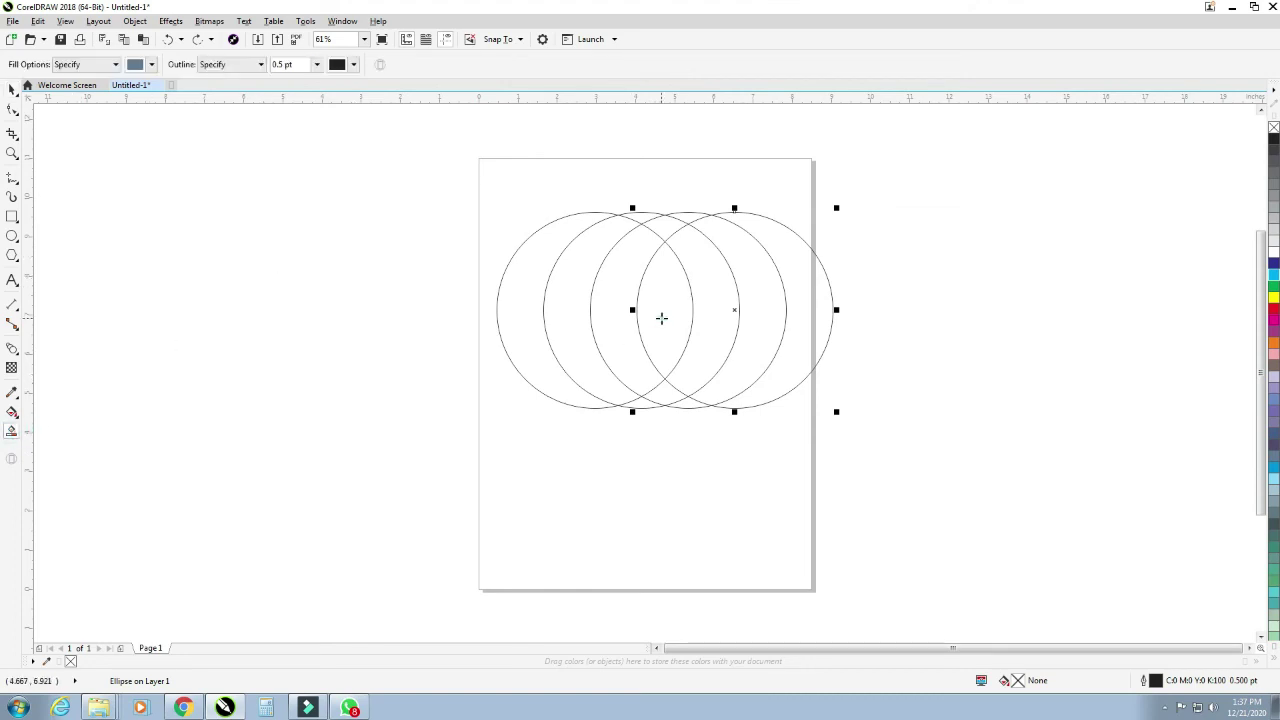
Step: Smart-fill the central lens and the slivers above and below it blue-grey
left_click(662, 318)
left_click(664, 395)
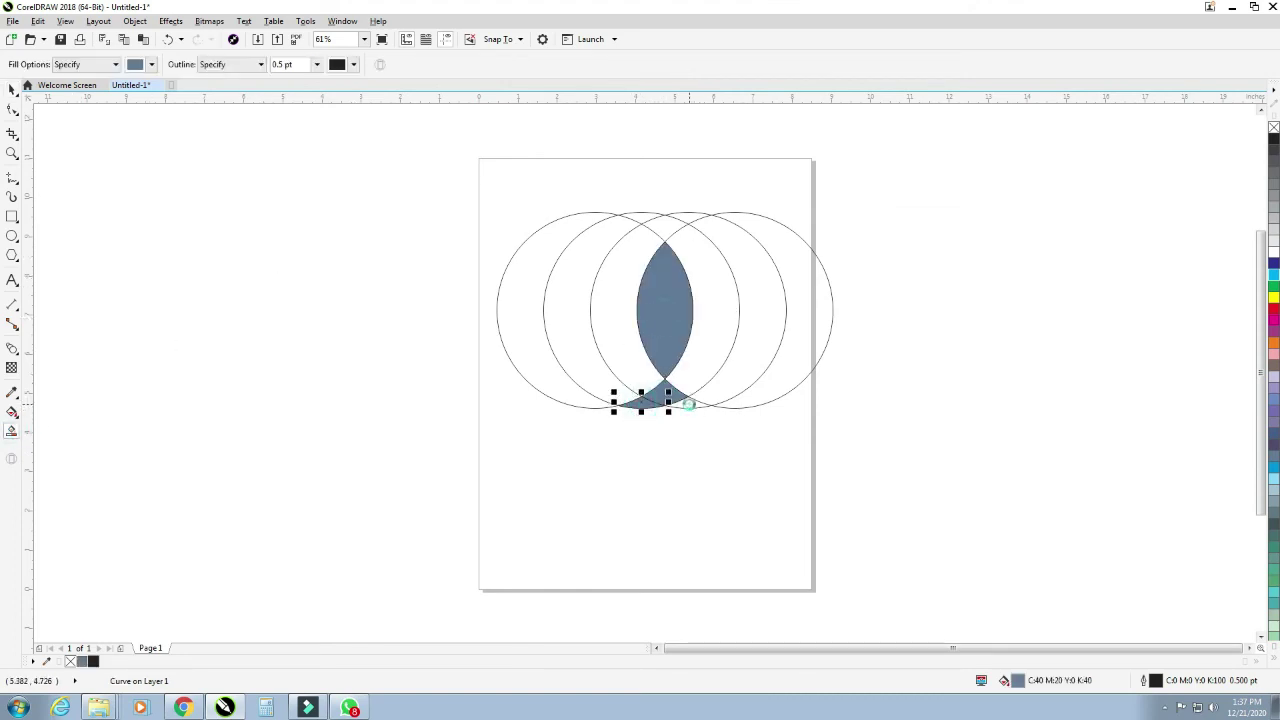
left_click(690, 402)
left_click(664, 225)
left_click(640, 216)
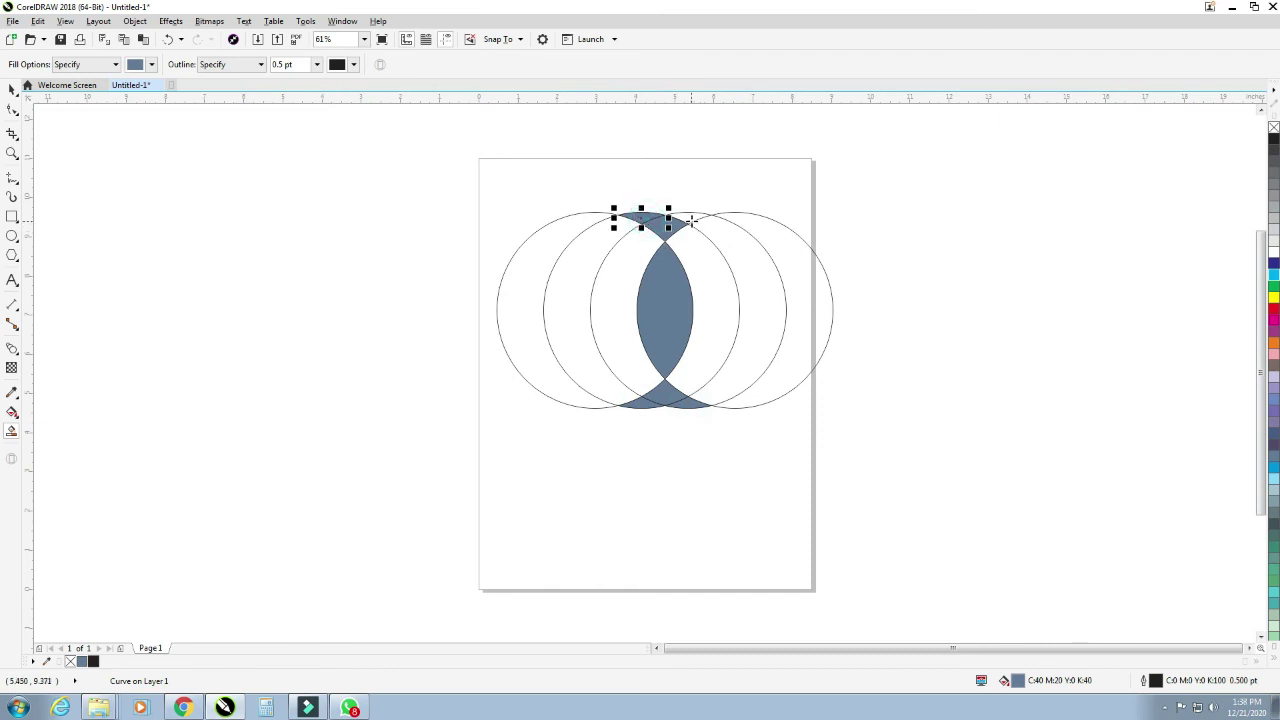
left_click(690, 216)
Step: Delete the four leftover empty outline circles, leaving only the filled pieces
left_click(12, 88)
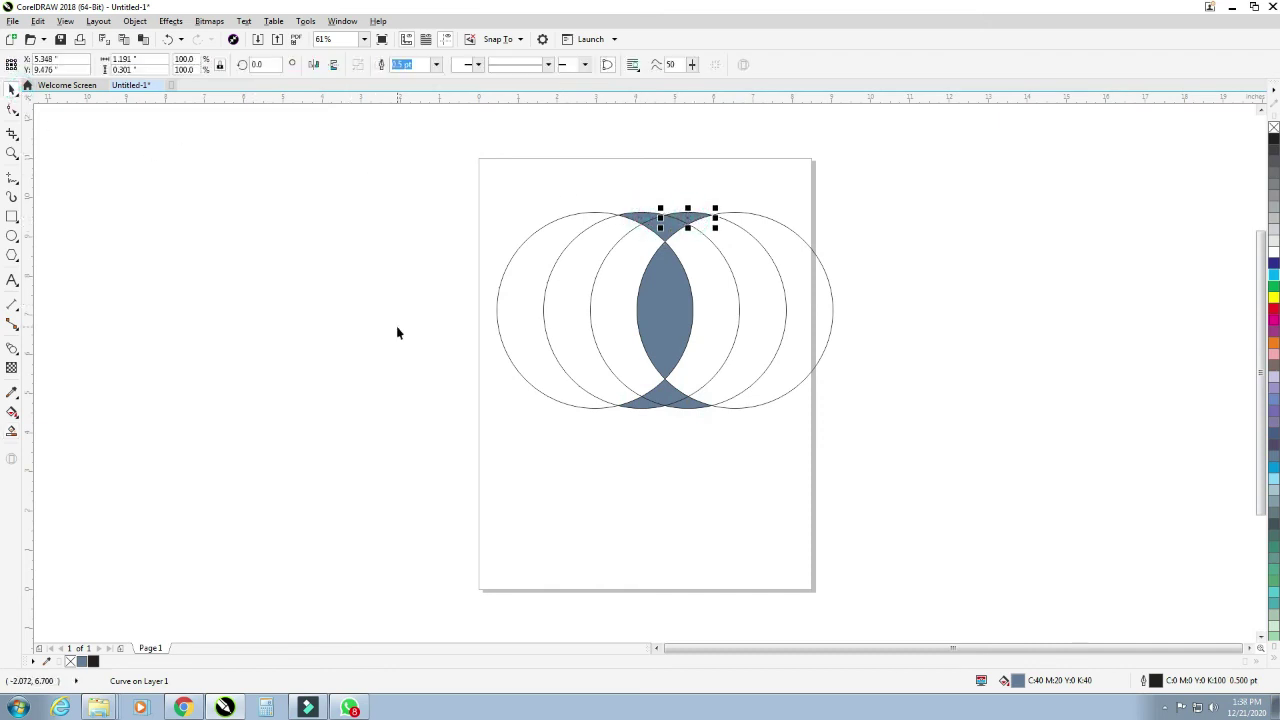
left_click(397, 331)
left_click(497, 334)
key("Delete")
left_click(544, 335)
key("Delete")
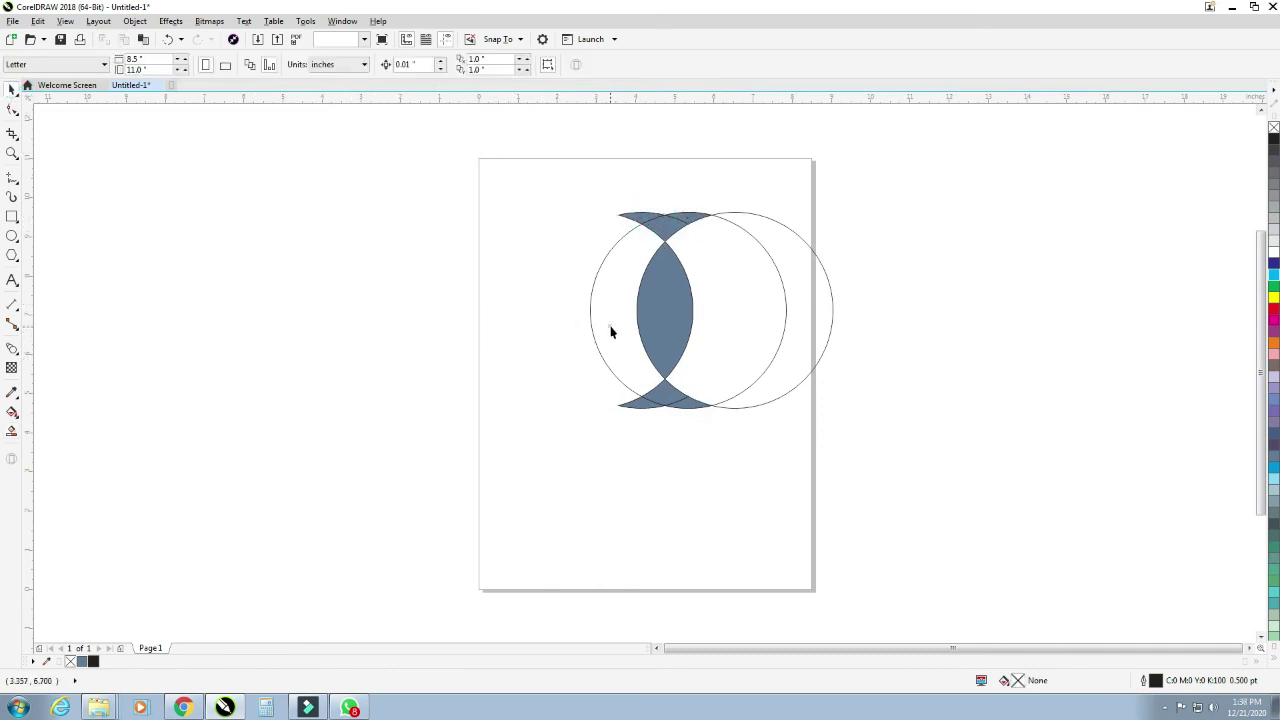
left_click(591, 332)
key("Delete")
left_click(797, 335)
key("Delete")
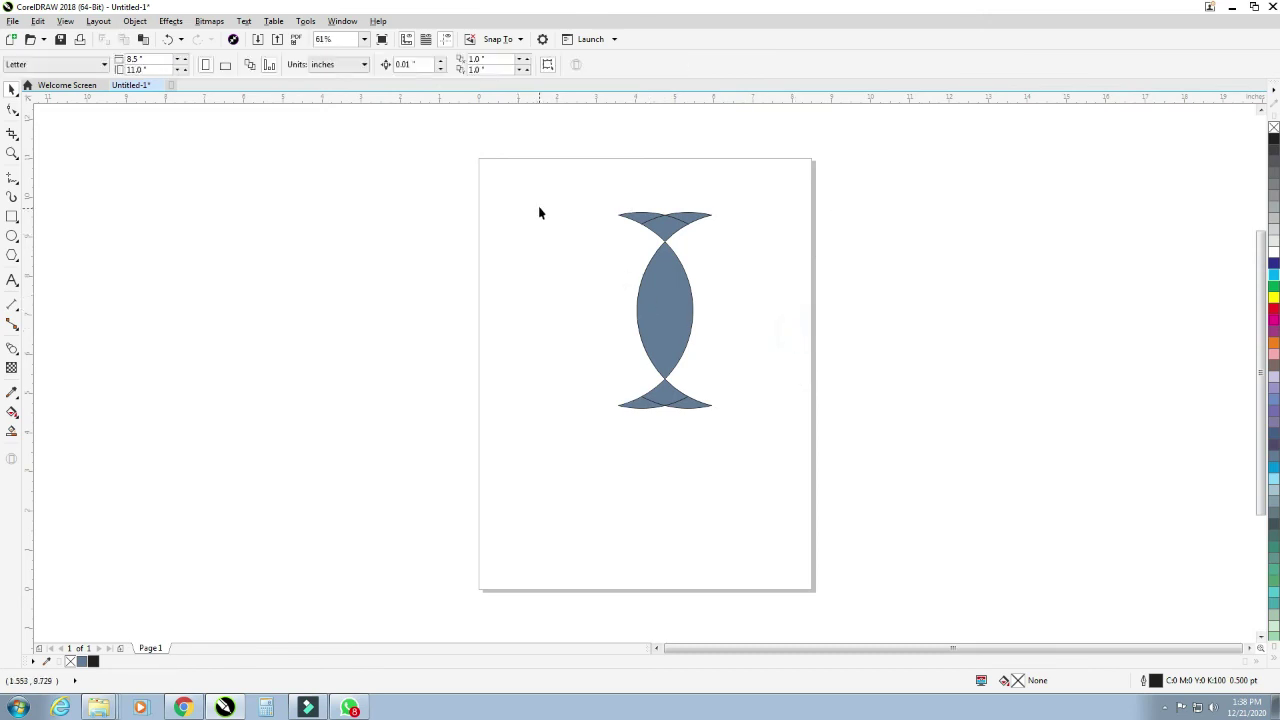
Step: Remove the outlines from all seven filled pieces using the No Color swatch
left_click_drag(554, 180, 768, 460)
right_click(1274, 127)
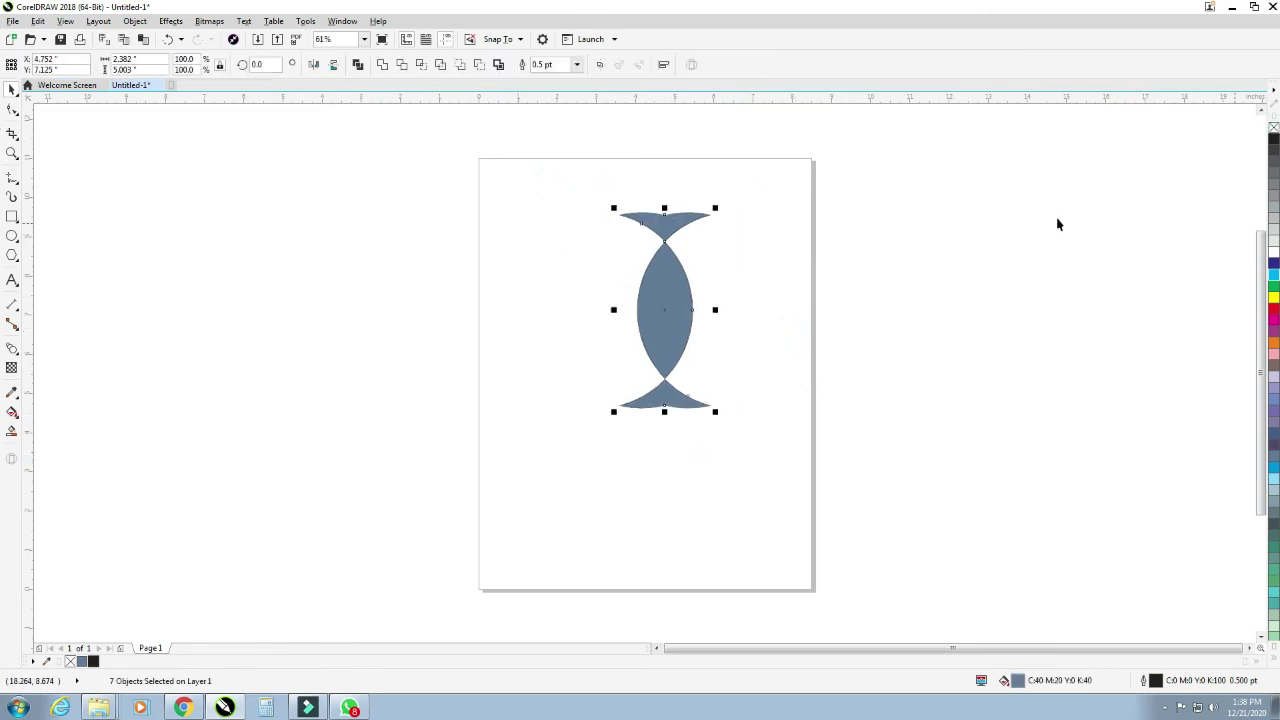
left_click(792, 352)
Step: Move the whole seven-piece shape toward the upper left of the page
left_click_drag(581, 166, 818, 525)
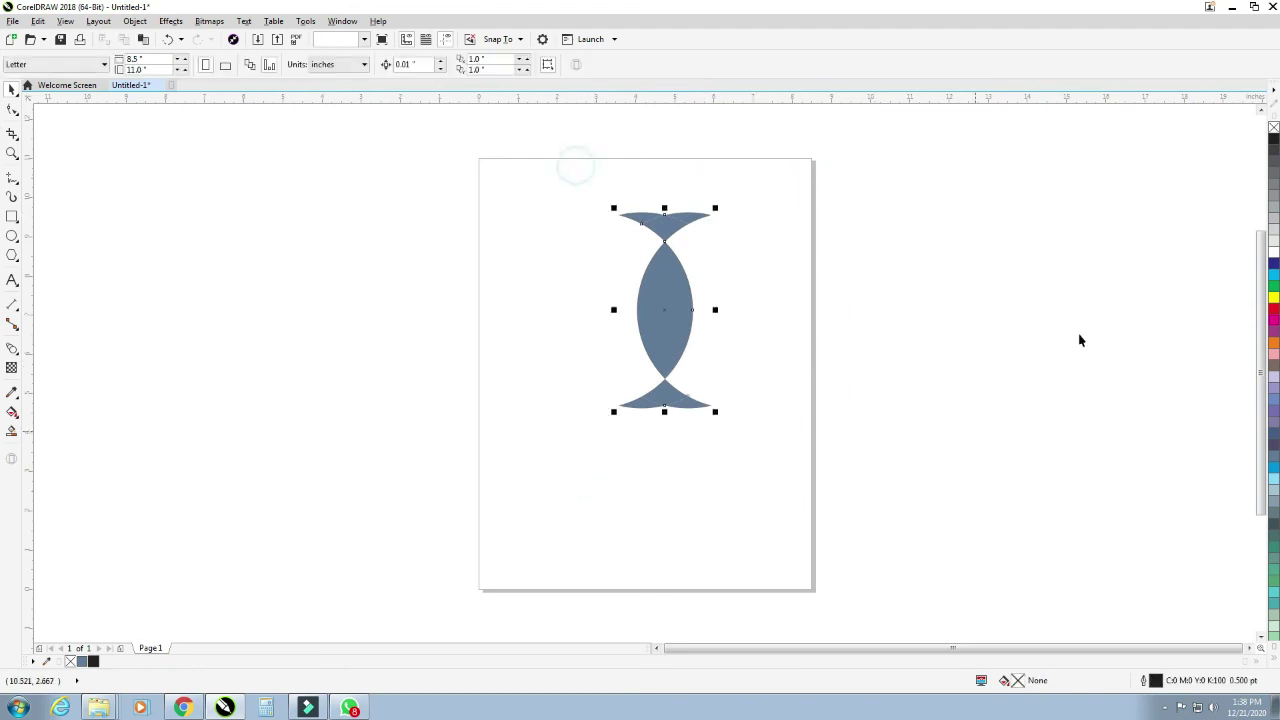
left_click(791, 356)
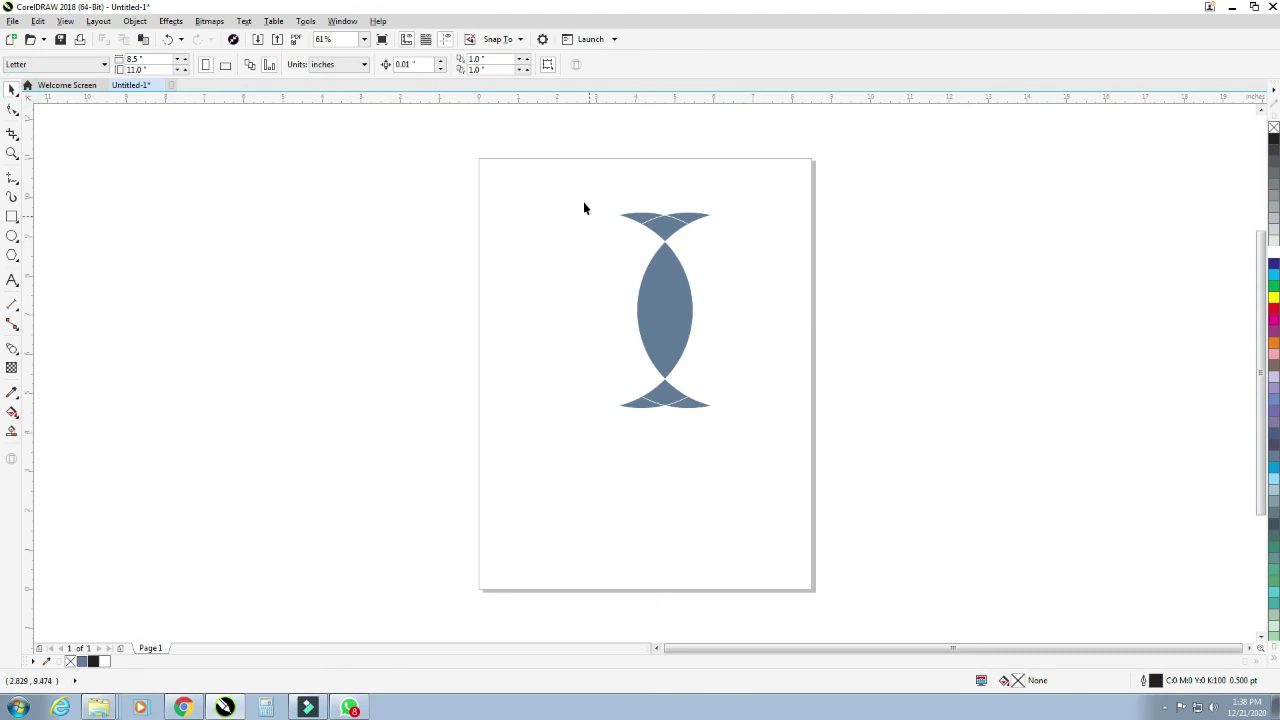
left_click_drag(585, 208, 857, 471)
mouse_move(665, 325)
left_mouse_down()
mouse_move(369, 327)
mouse_move(559, 313)
left_mouse_up()
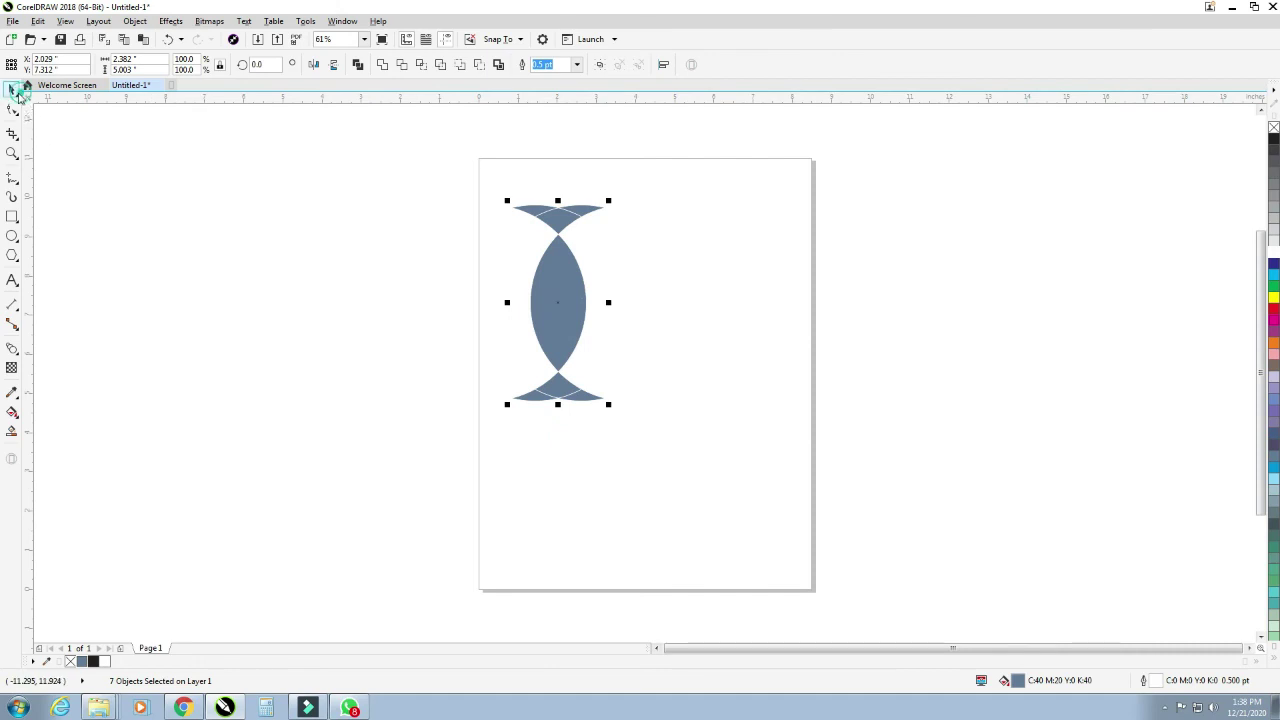
left_click(15, 93)
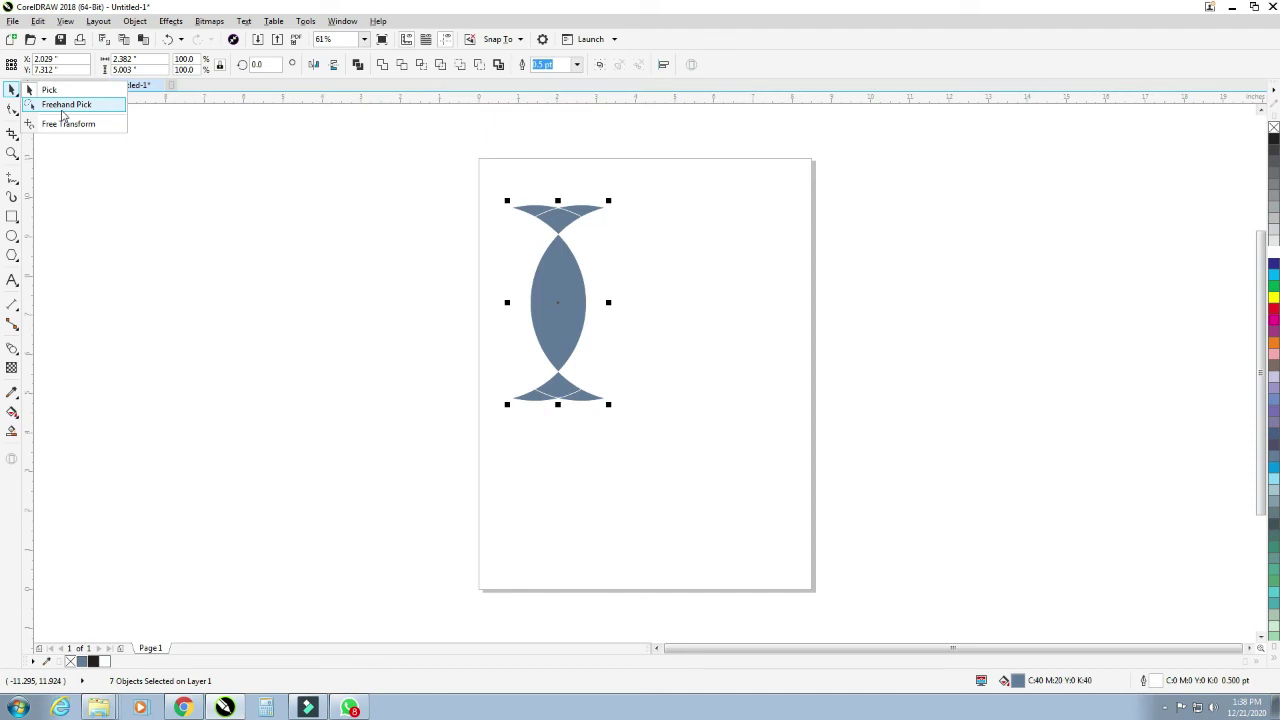
Step: Using Freehand Pick, trial-move the top diamond piece leftward, then undo it
left_click(61, 106)
left_click(418, 289)
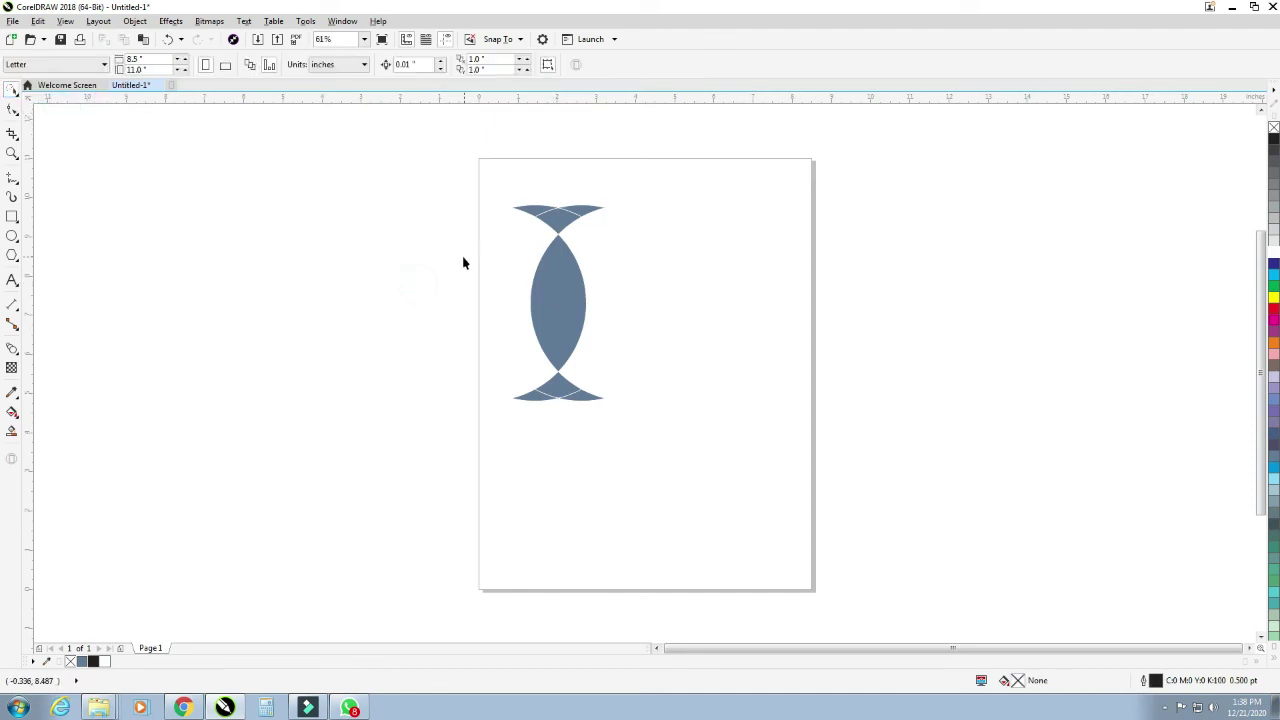
left_click(557, 224)
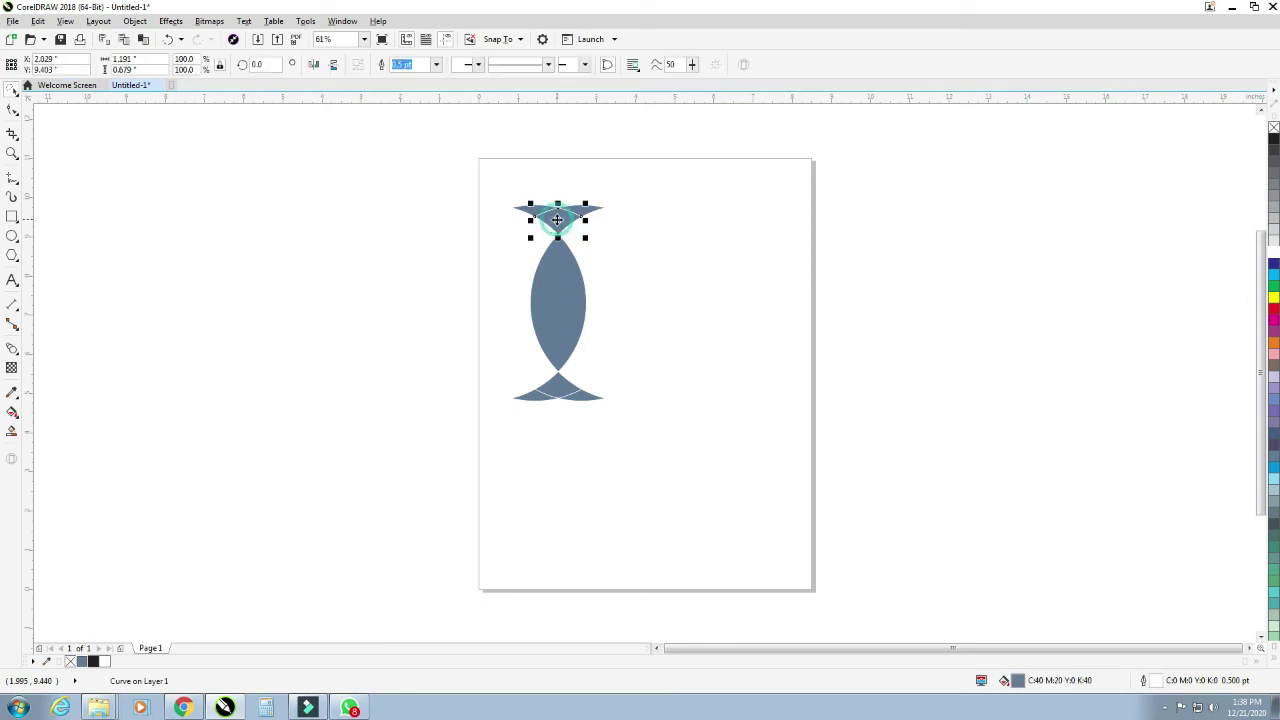
left_click(505, 254)
mouse_move(484, 240)
left_mouse_down()
mouse_move(589, 218)
mouse_move(587, 243)
mouse_move(566, 251)
mouse_move(517, 248)
mouse_move(387, 281)
left_mouse_up()
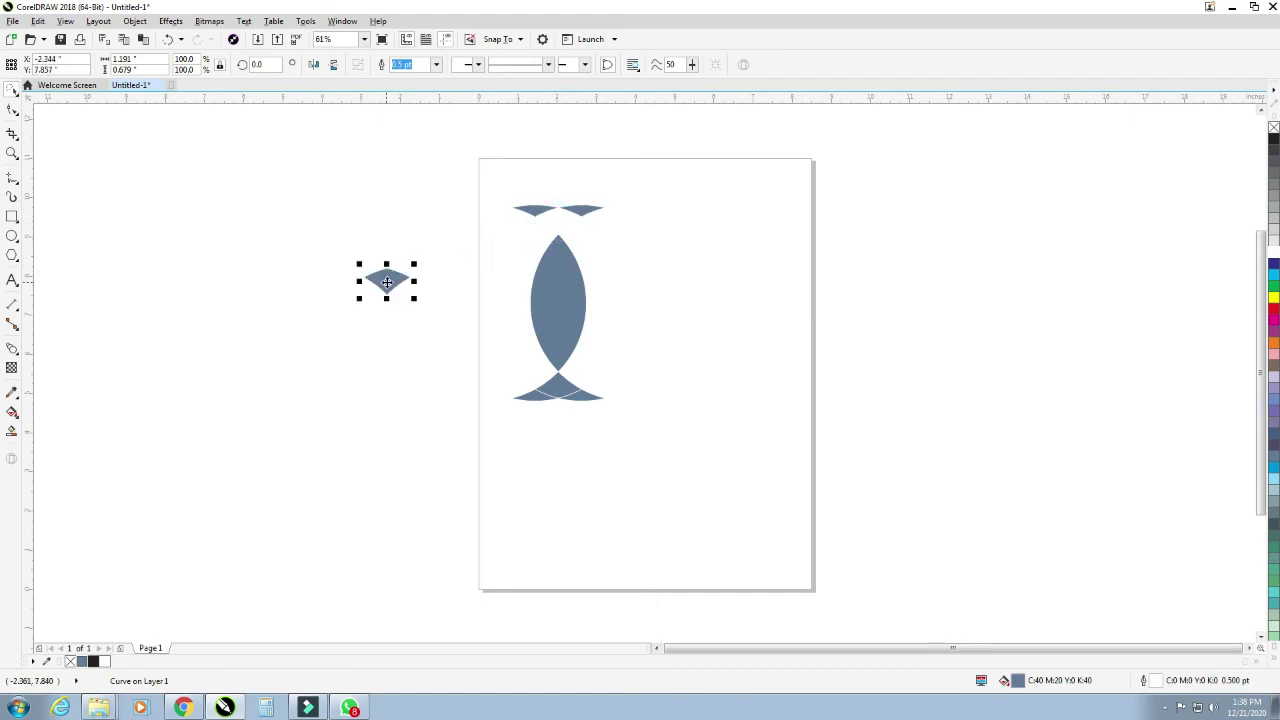
key("ctrl+z")
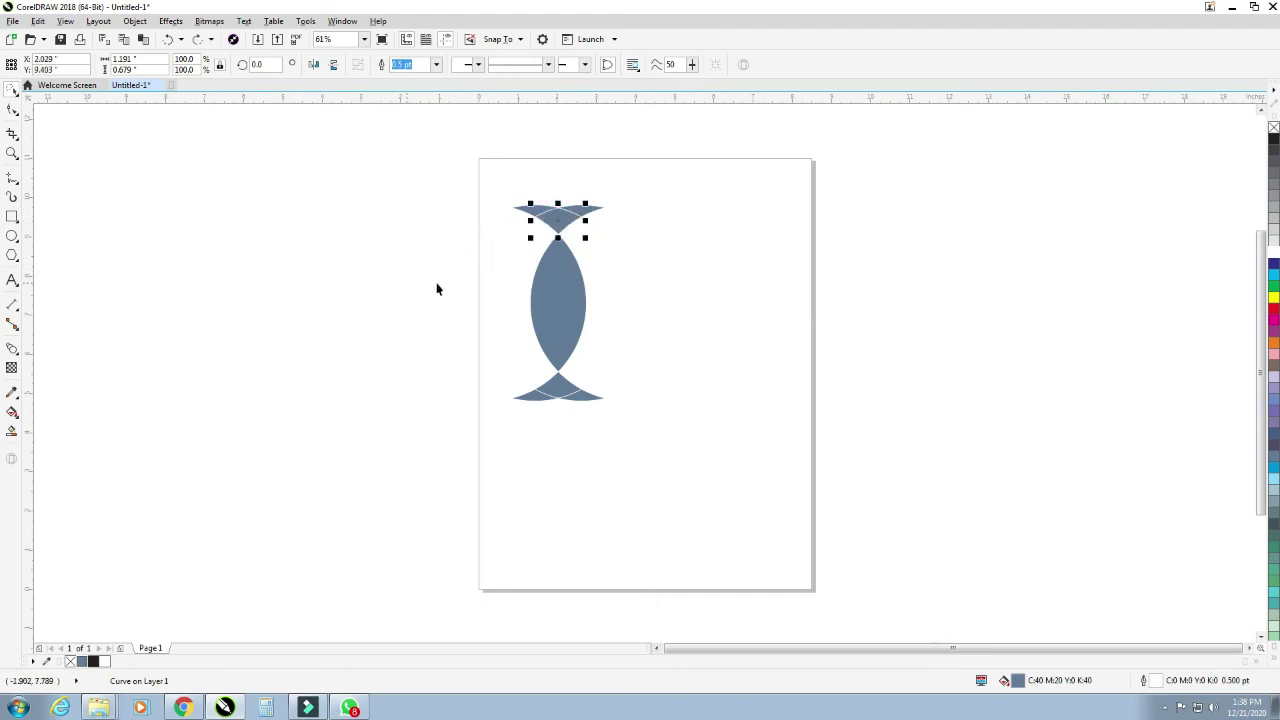
Step: Select the middle lens piece and switch to the Free Transform tool
left_click(14, 90)
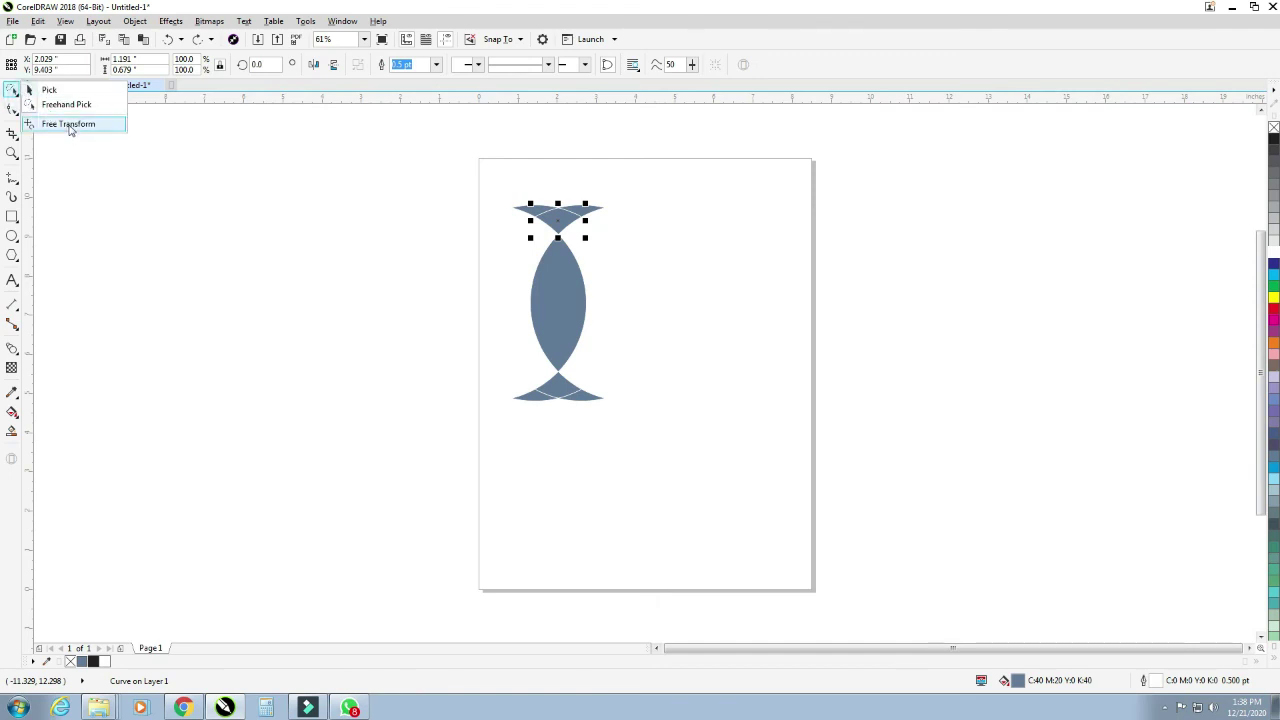
left_click(238, 256)
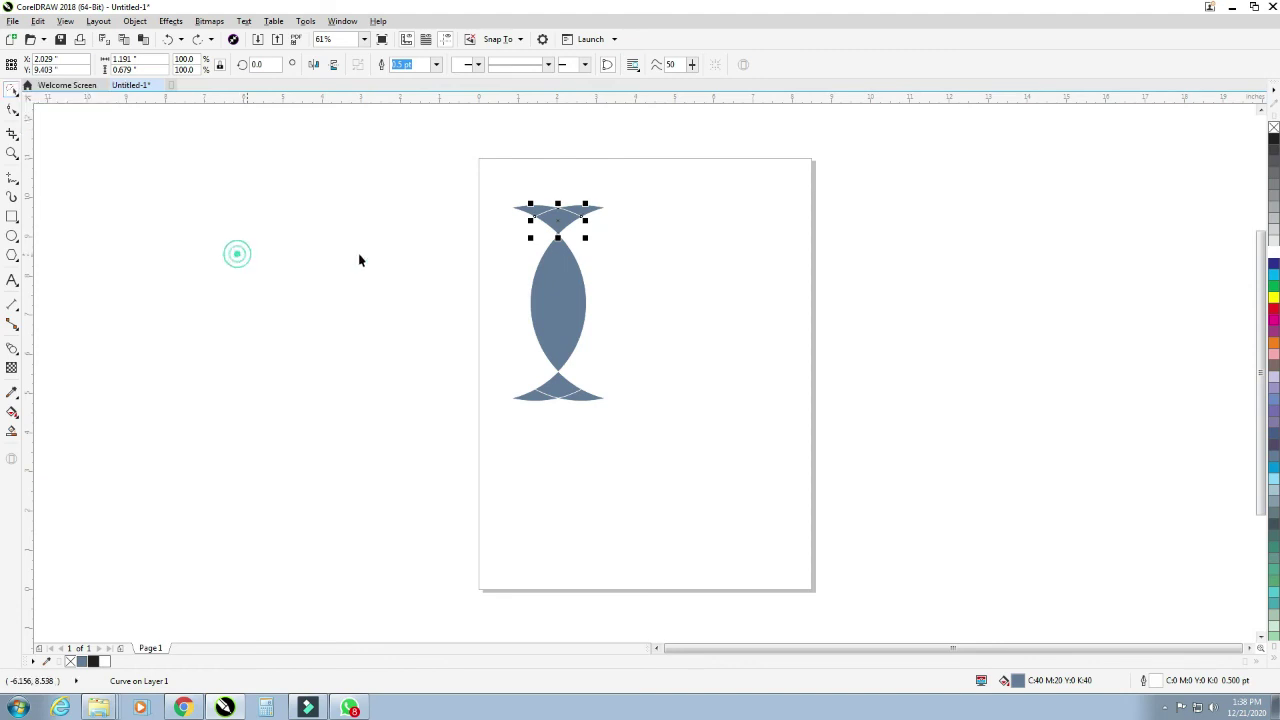
left_click(552, 271)
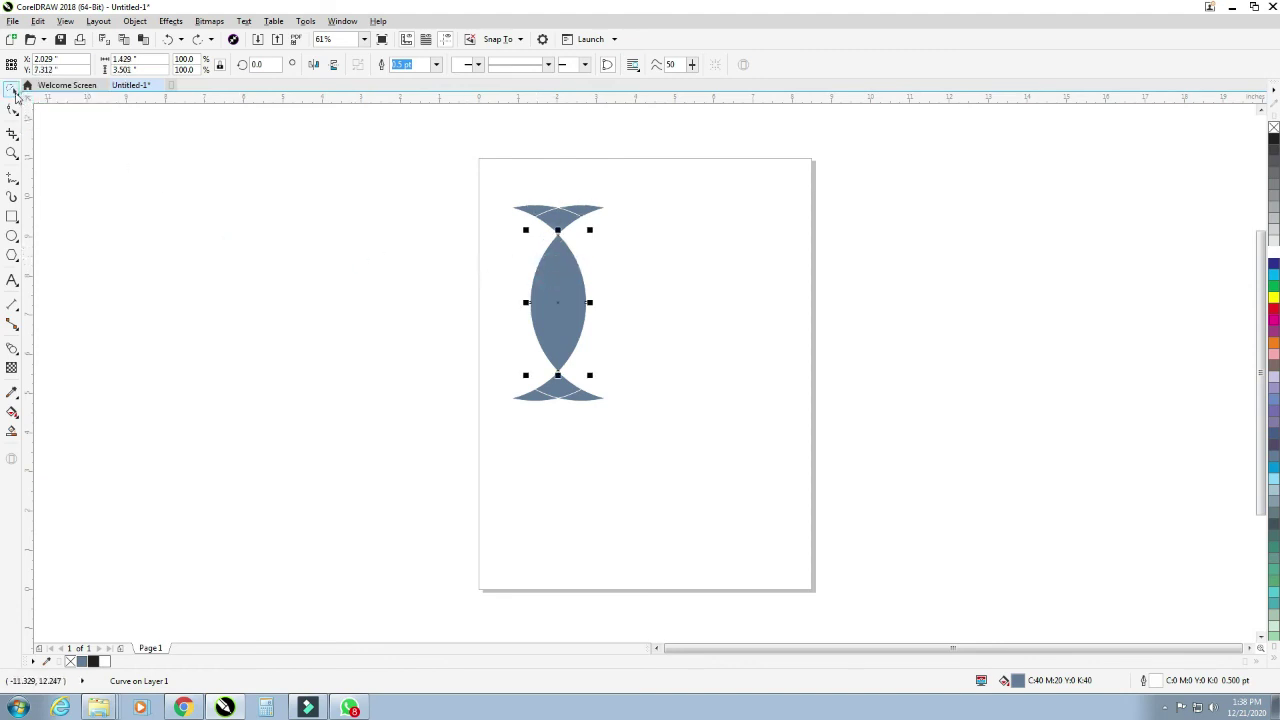
left_click(19, 95)
left_click(90, 124)
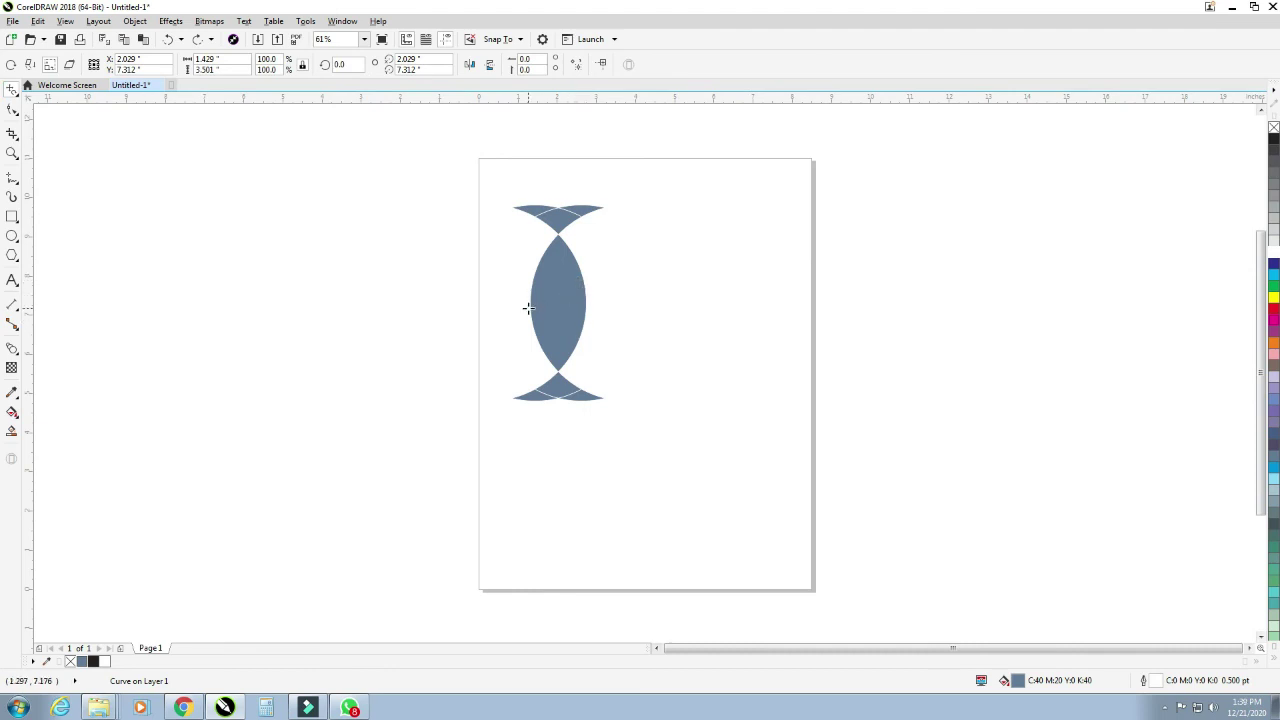
Step: Stretch the middle lens to about 150% height so its tips pass the caps
mouse_move(531, 301)
left_mouse_down()
mouse_move(666, 300)
mouse_move(380, 294)
mouse_move(587, 311)
mouse_move(606, 520)
mouse_move(597, 340)
mouse_move(540, 290)
mouse_move(431, 271)
mouse_move(409, 280)
mouse_move(531, 280)
left_mouse_up()
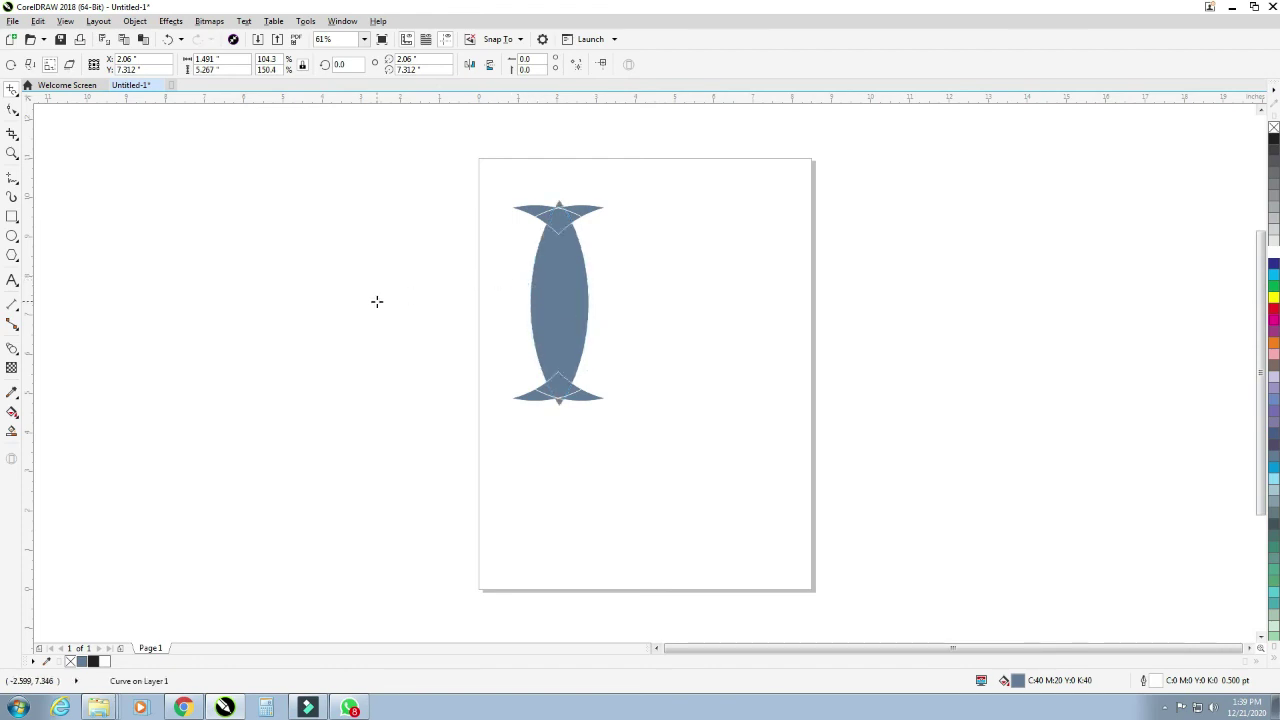
left_click(13, 94)
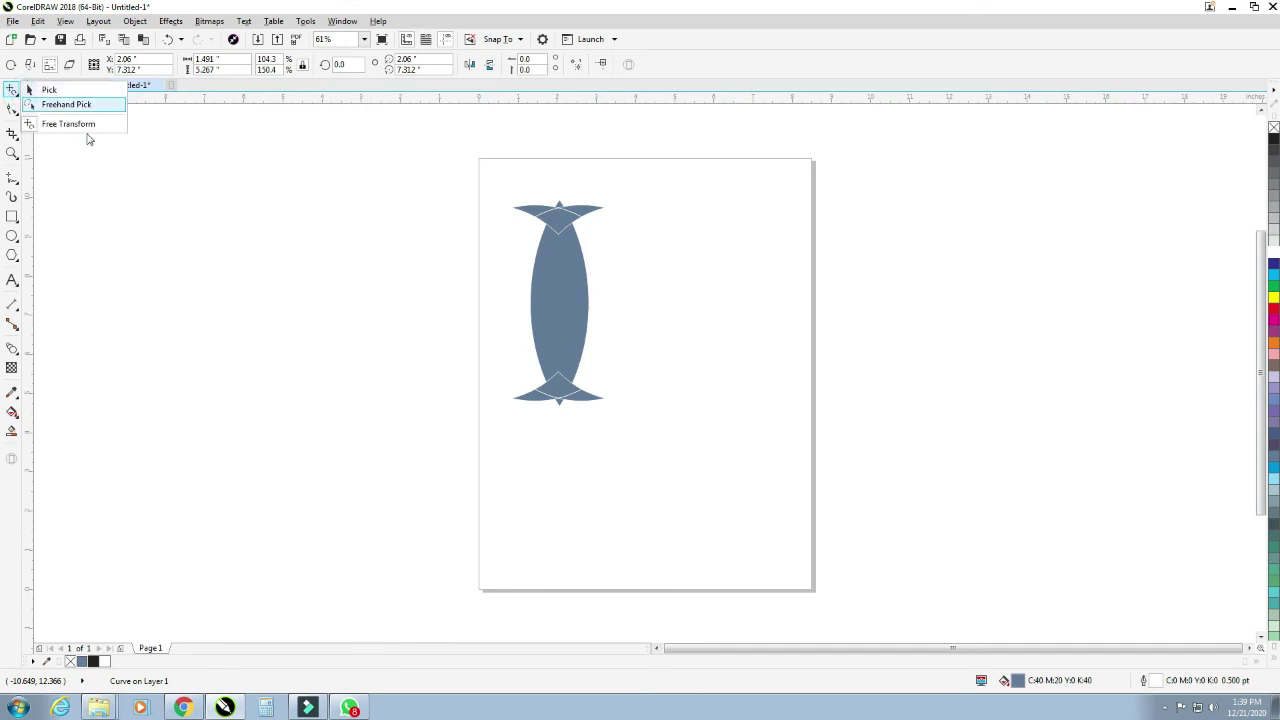
left_click(12, 153)
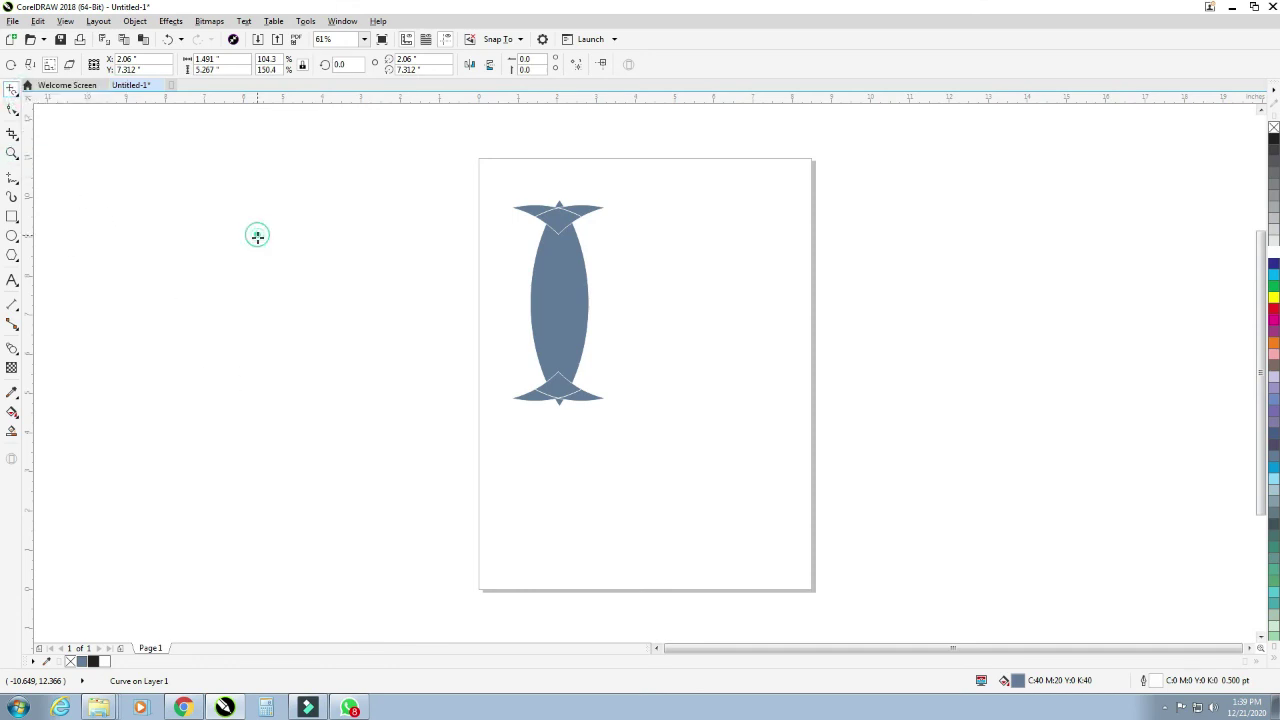
Step: Enlarge the lens to about 220% width, placing it right of the top and bottom pieces
left_click(12, 89)
mouse_move(493, 175)
left_mouse_down()
mouse_move(572, 304)
mouse_move(555, 176)
left_mouse_up()
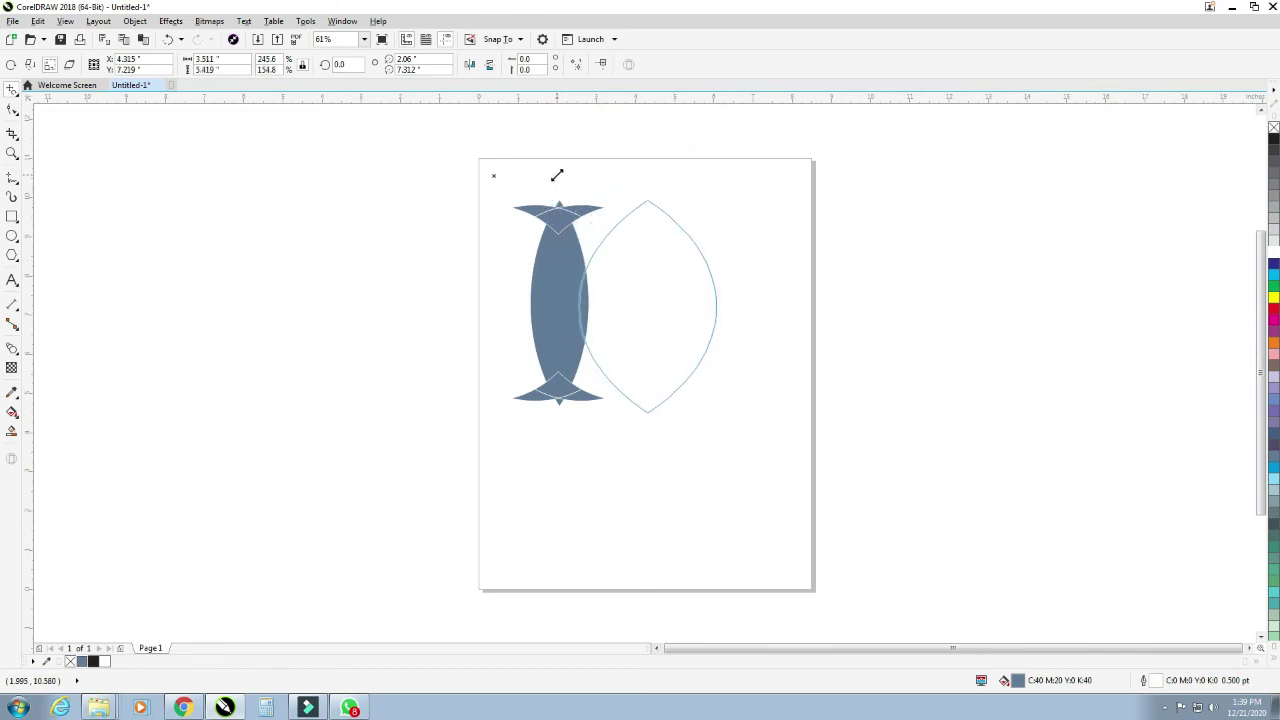
mouse_move(555, 176)
left_mouse_down()
mouse_move(522, 186)
mouse_move(550, 174)
left_mouse_up()
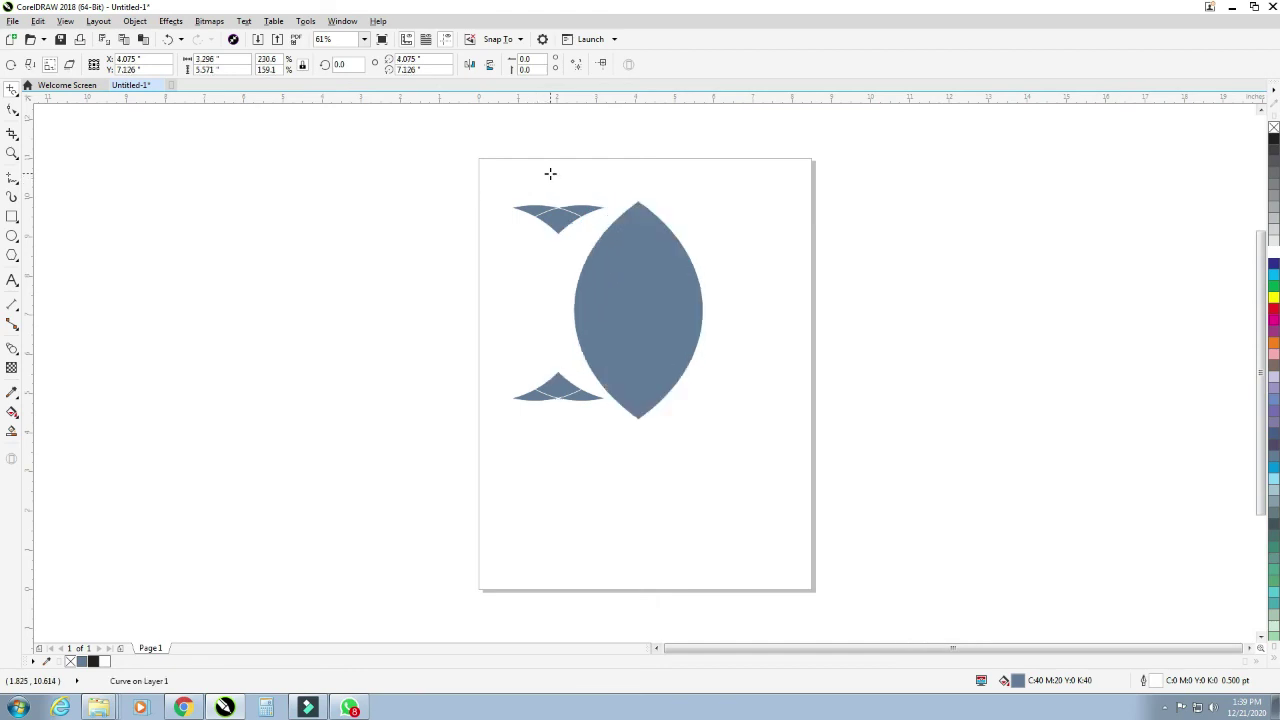